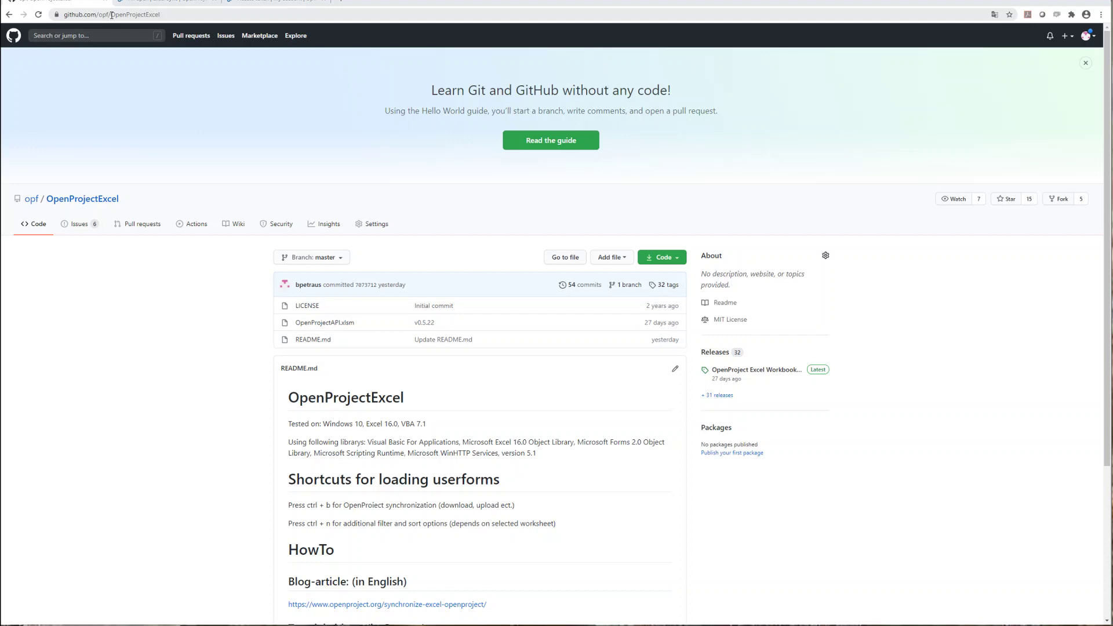
Open the OpenProjectAPI.xlsm file page in the repository and download the workbook
click(327, 323)
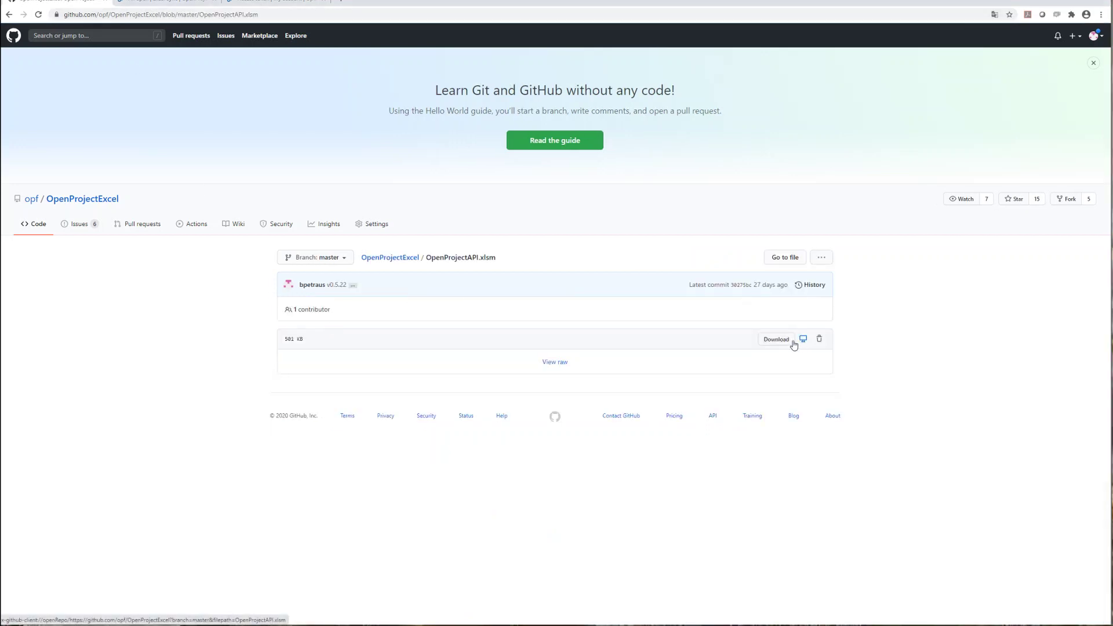
click(793, 341)
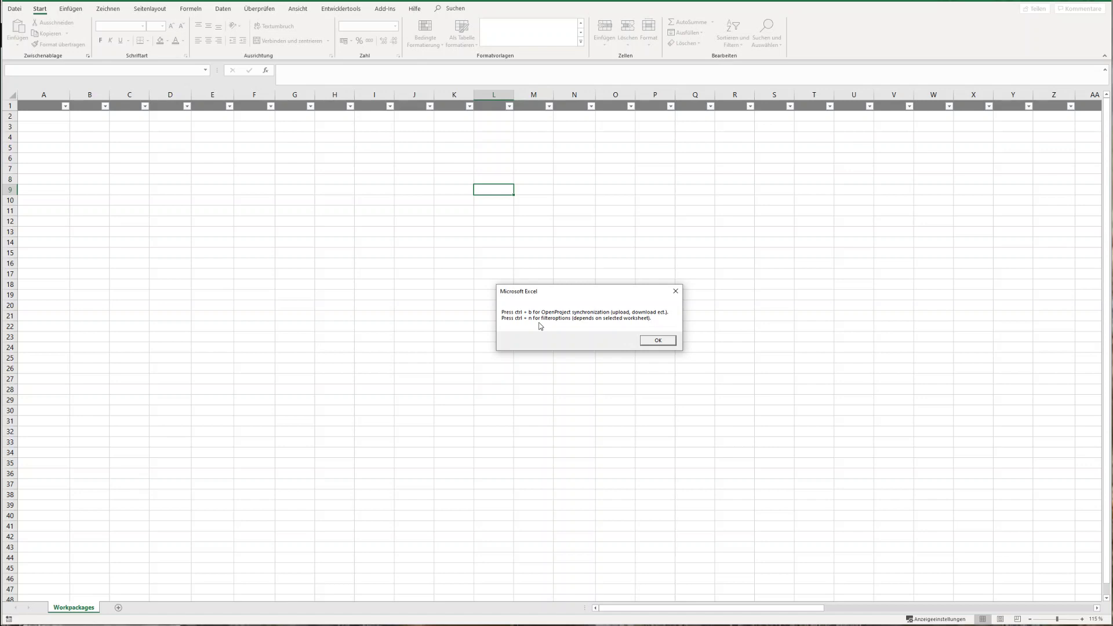
Dismiss the shortcut notice so the Choose project dialog appears
click(659, 341)
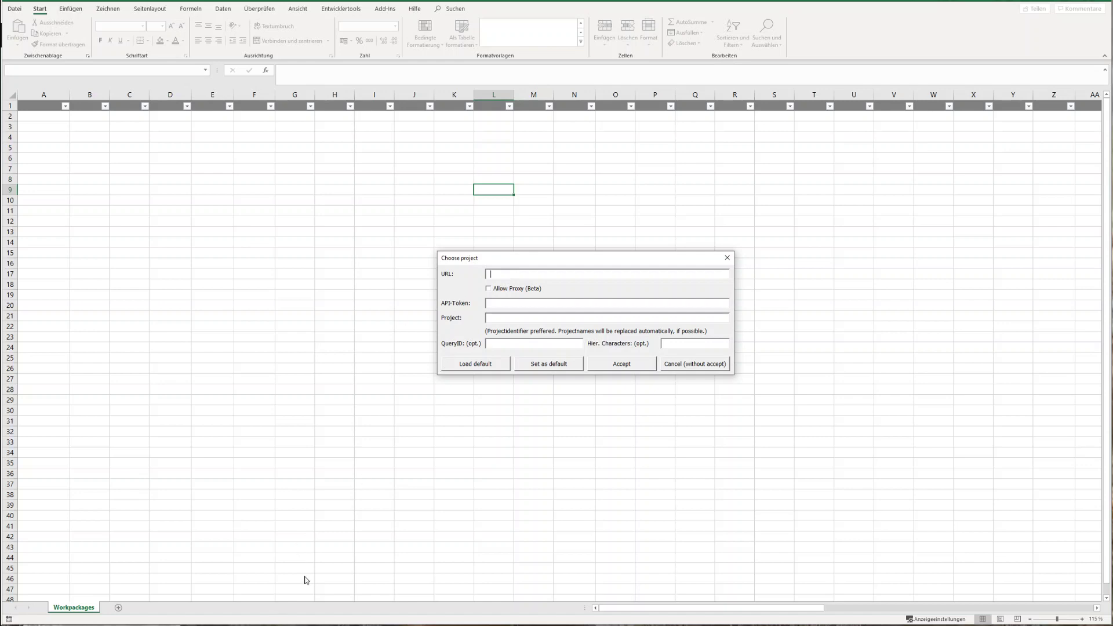
Copy the OpenProject community site's base URL into Excel's URL field
mouse_move(281, 624)
click(281, 592)
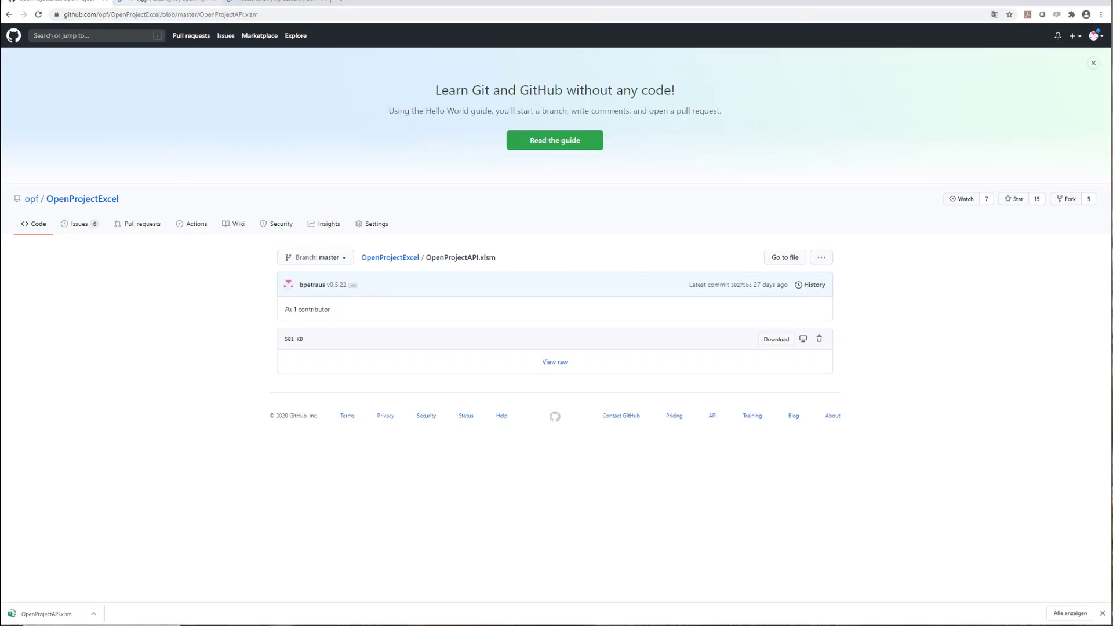
click(149, 4)
click(122, 13)
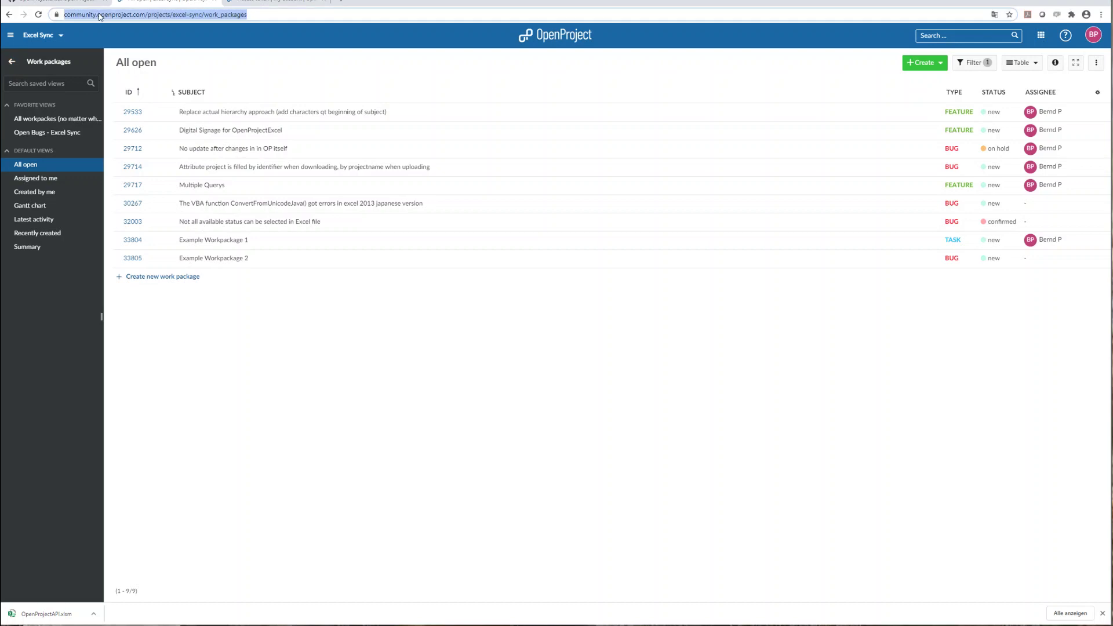
click(130, 20)
drag(166, 15, 65, 15)
key(ctrl+c)
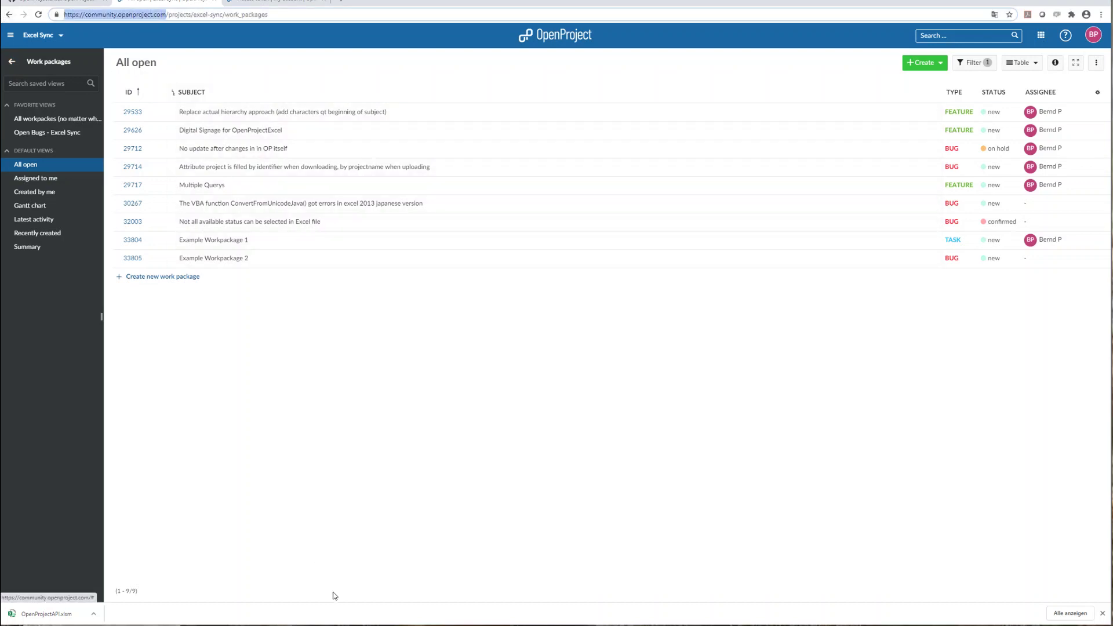
key(alt+Tab)
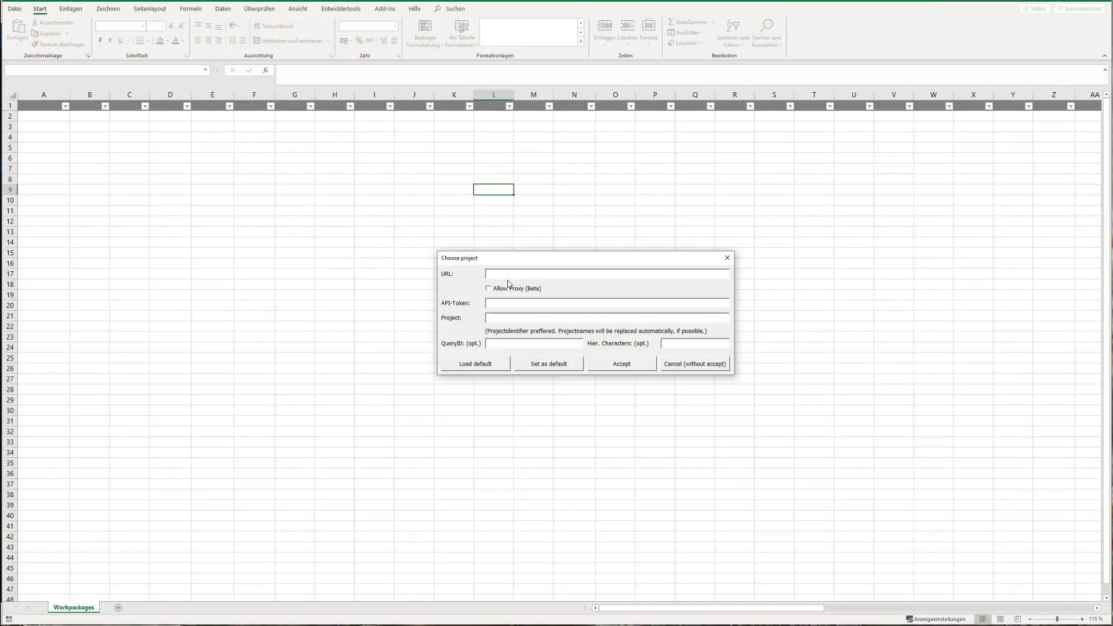
key(ctrl+v)
Reset the API access token in My account and paste it into the API-Token field
key(alt+Tab)
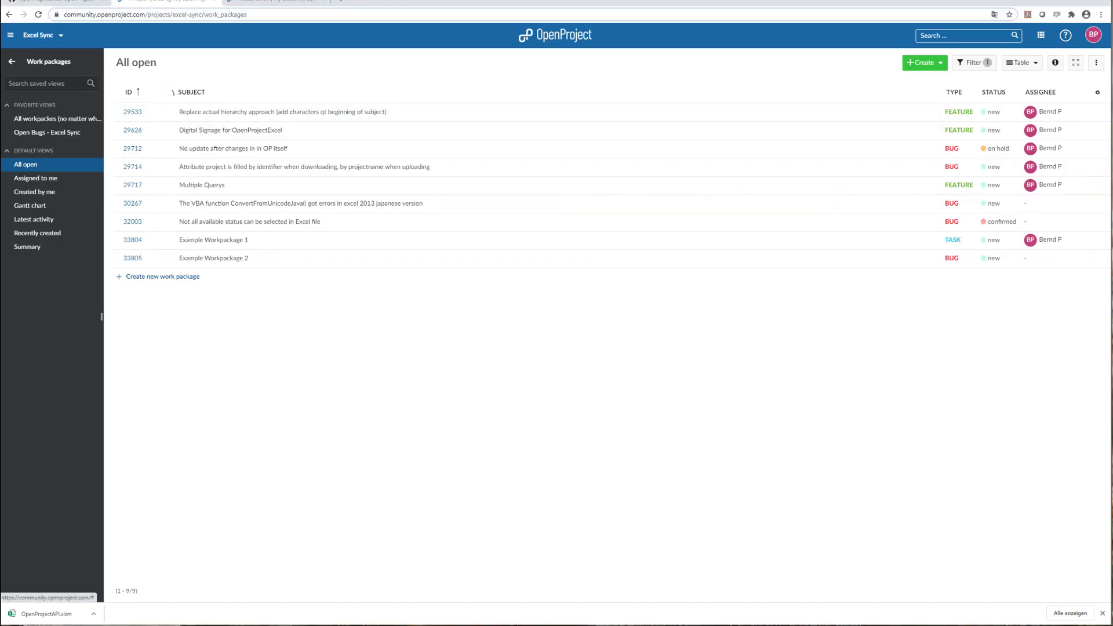
click(1093, 35)
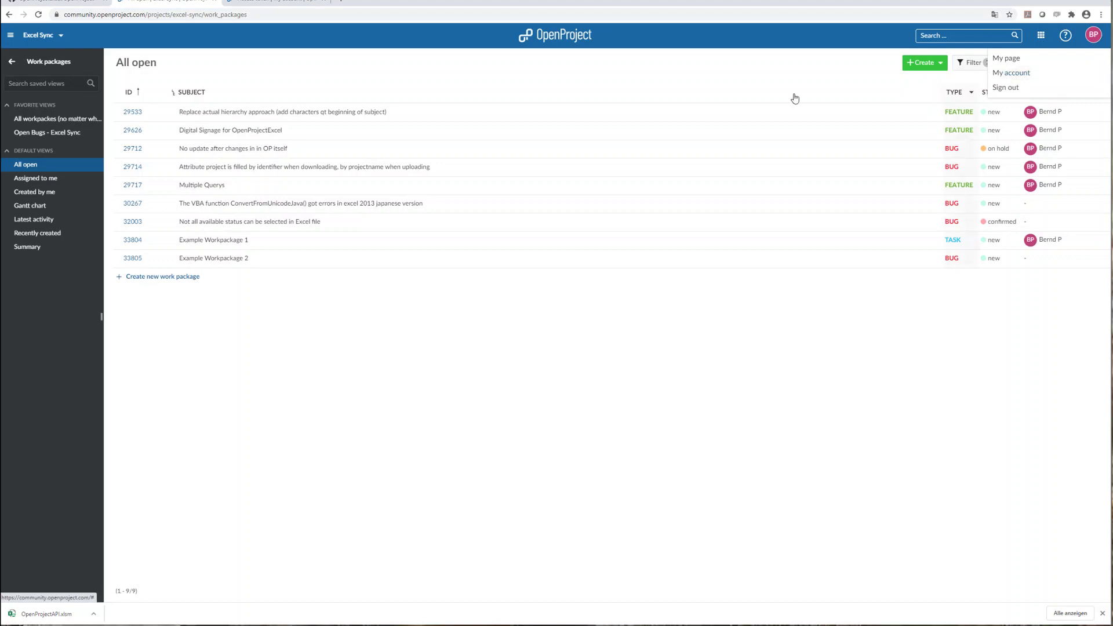
click(279, 1)
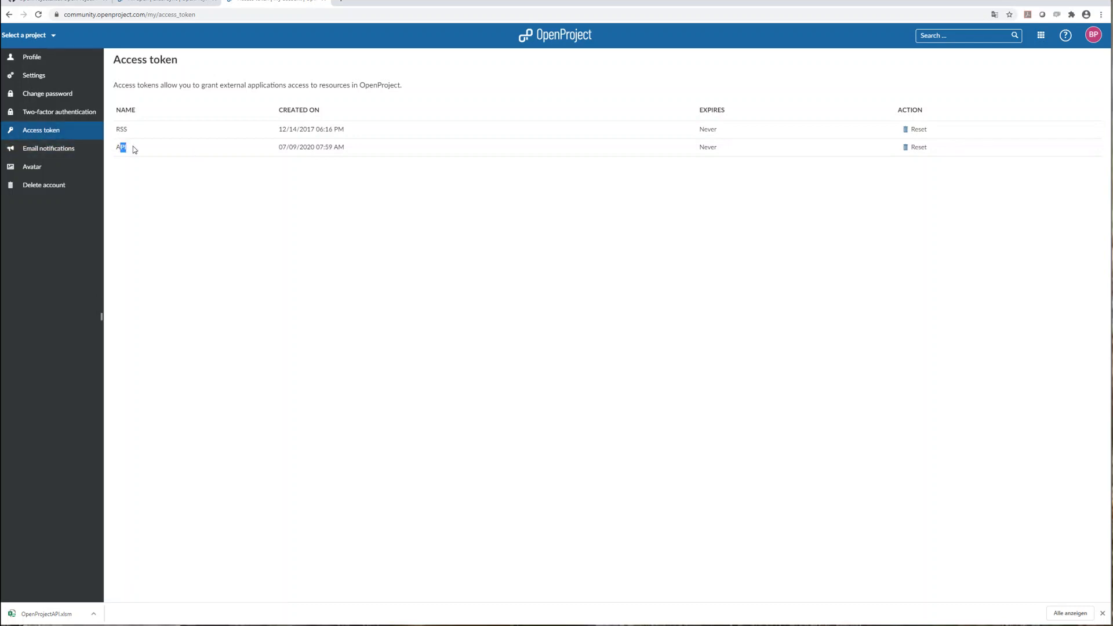
click(907, 147)
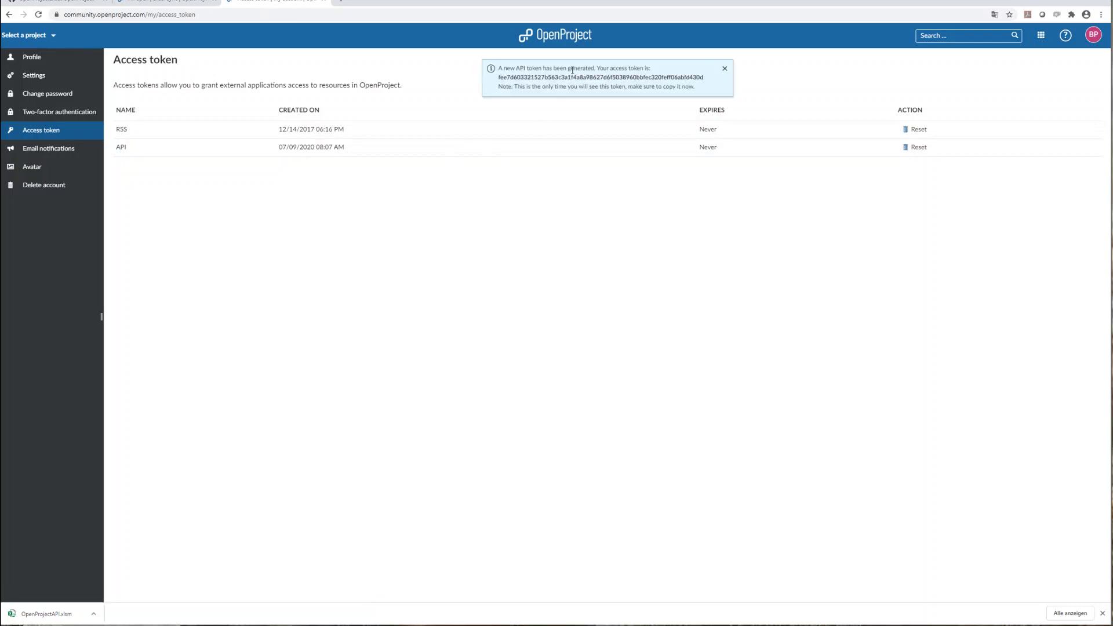
double_click(577, 77)
key(ctrl+c)
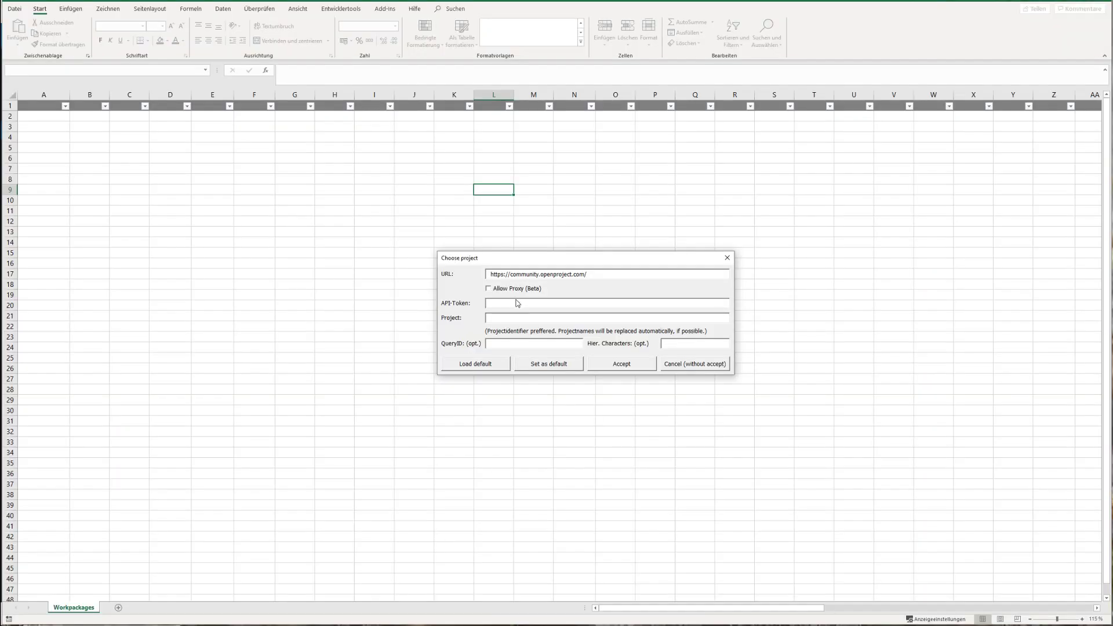
click(517, 303)
key(ctrl+v)
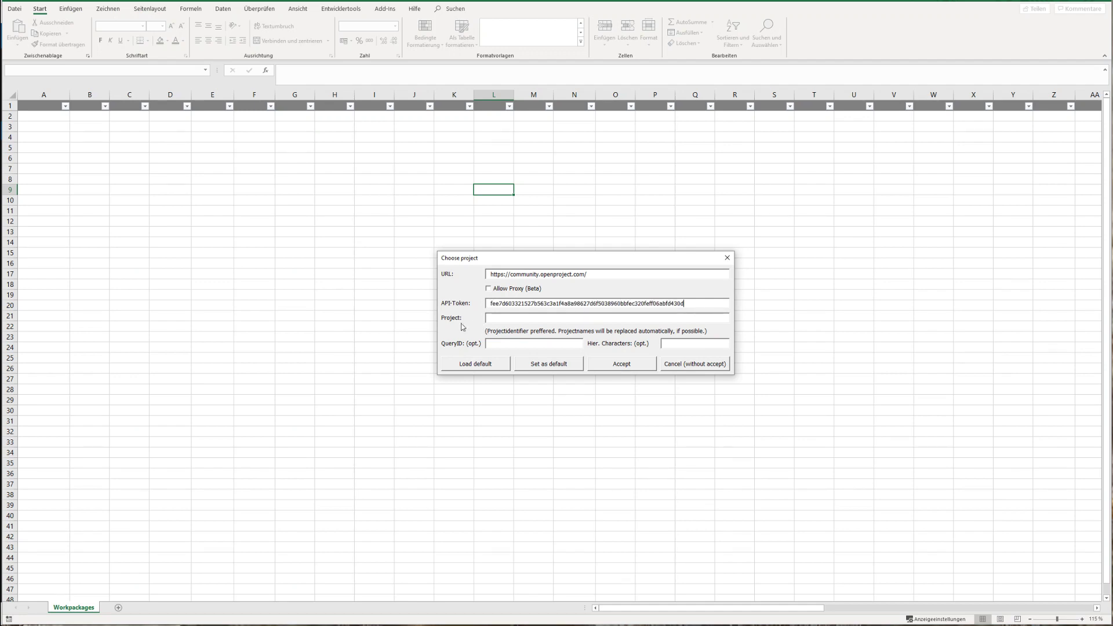
click(288, 625)
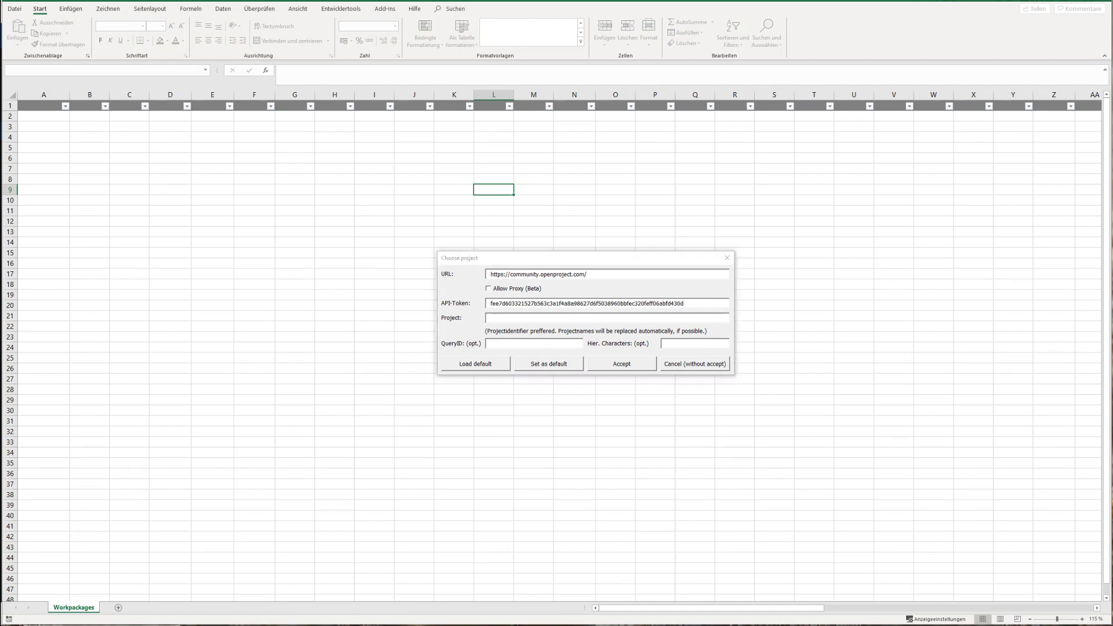
click(147, 4)
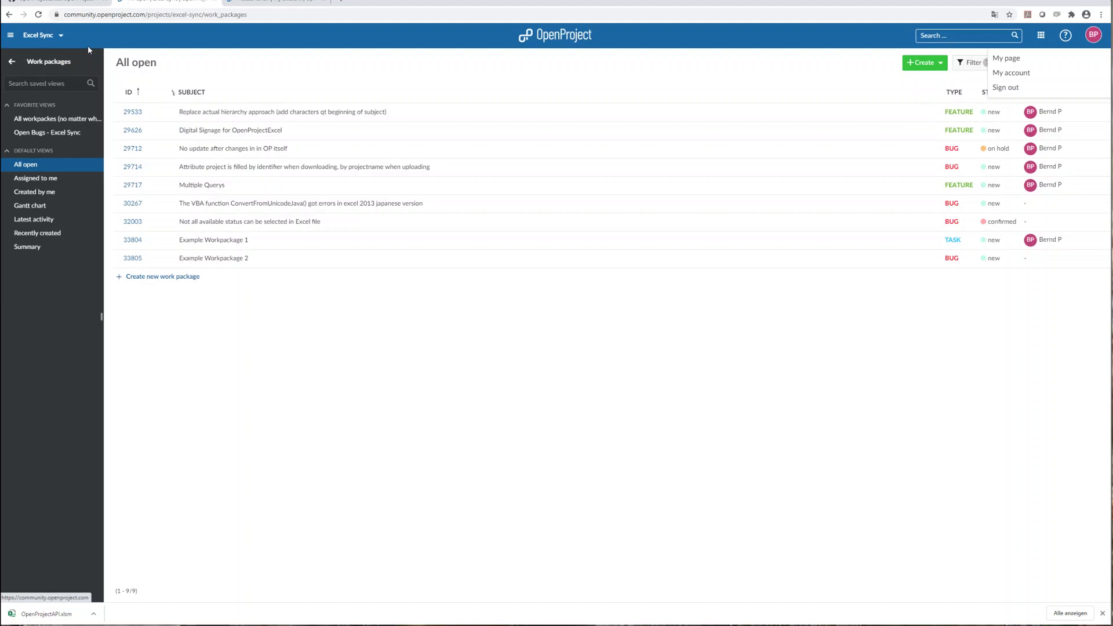
Paste the identifier excel-sync from Project settings into the Project field and set as default
click(174, 15)
click(180, 15)
drag(193, 14, 223, 14)
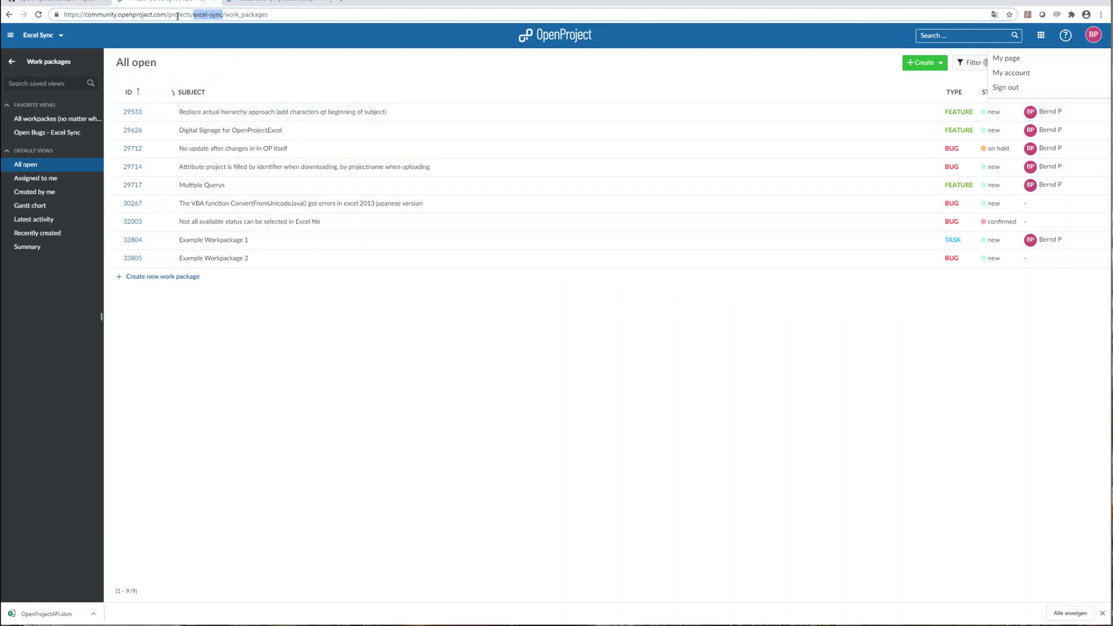
click(9, 70)
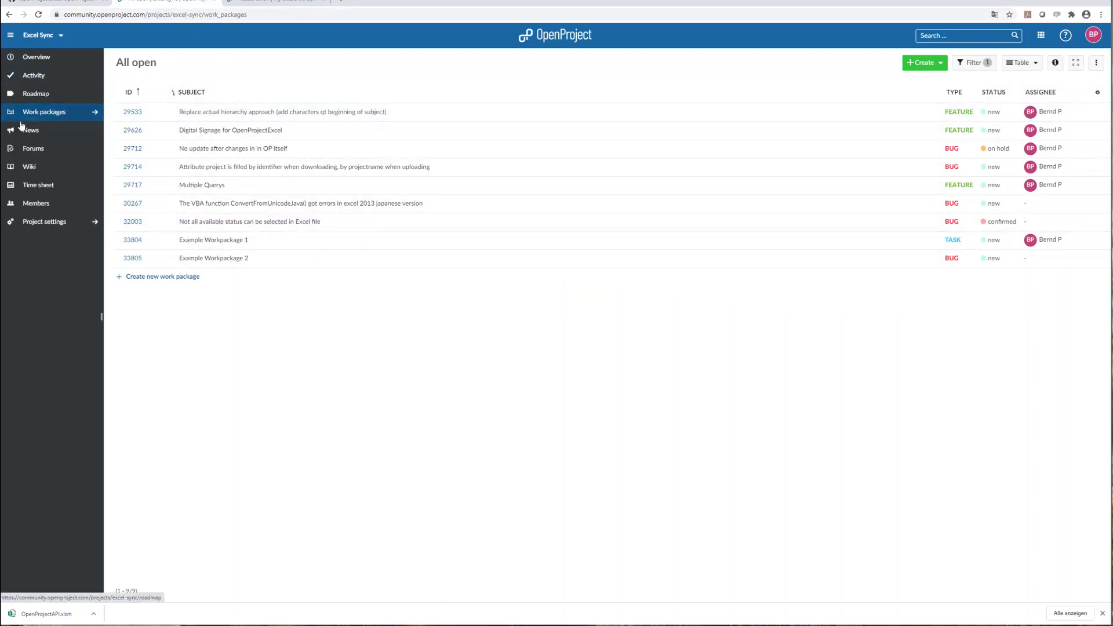
click(41, 232)
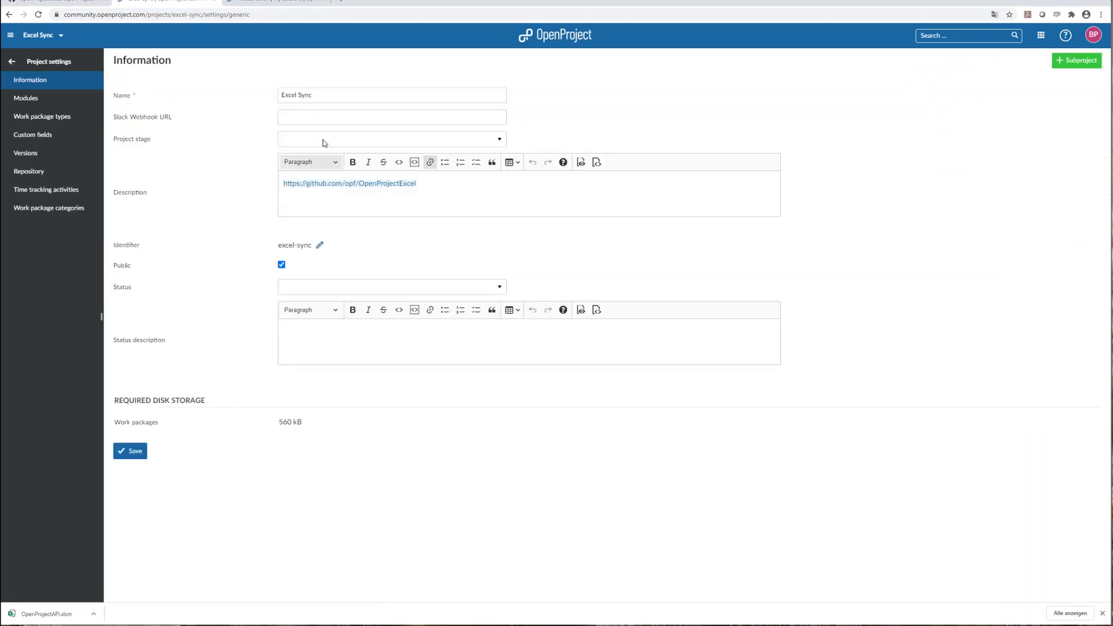
drag(279, 245, 317, 246)
key(ctrl+c)
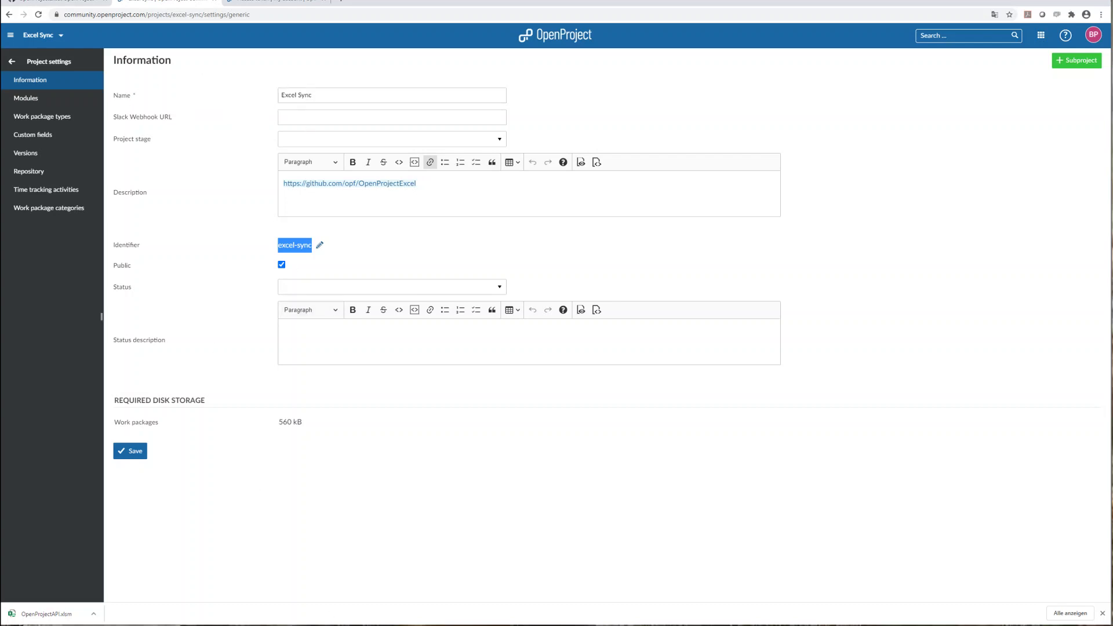
key(alt+Tab)
key(ctrl+v)
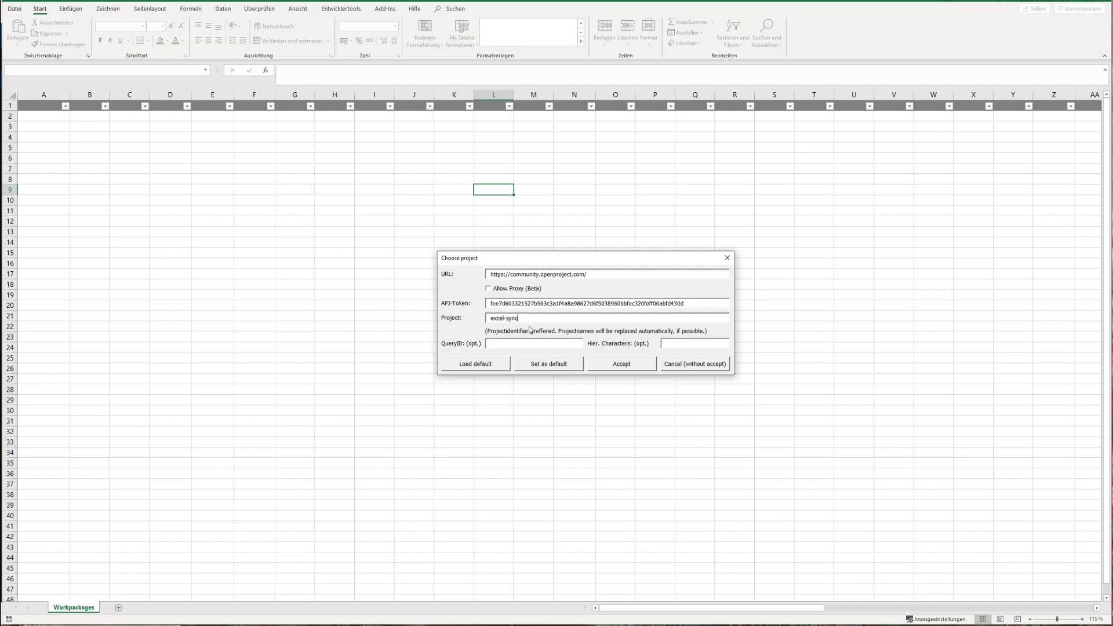
click(550, 367)
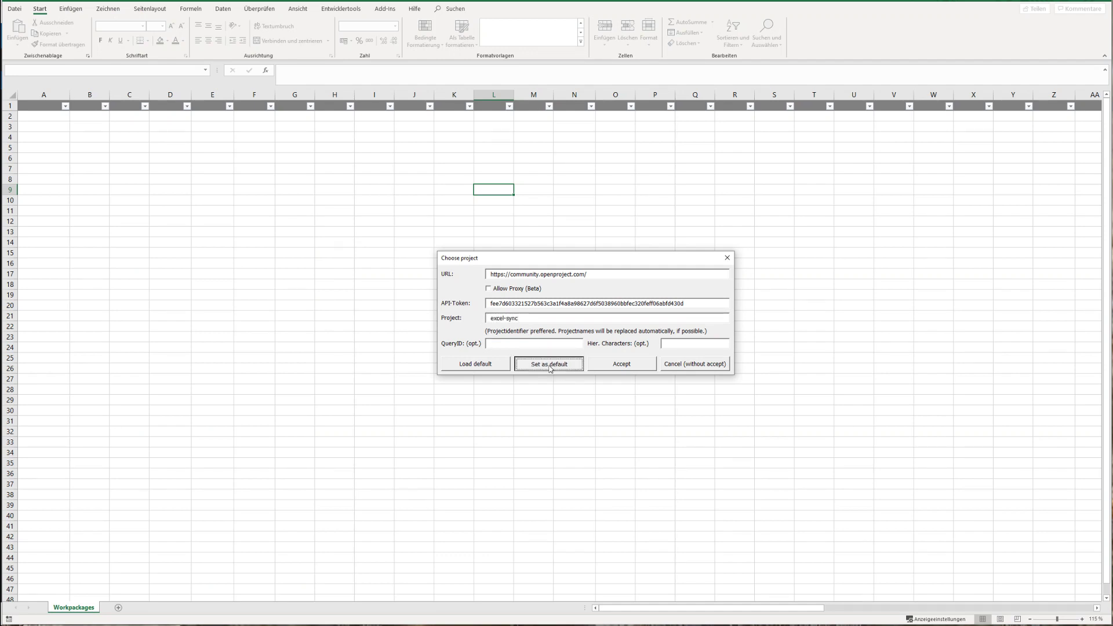
Accept the Choose project settings so the project's attributes start loading
click(604, 366)
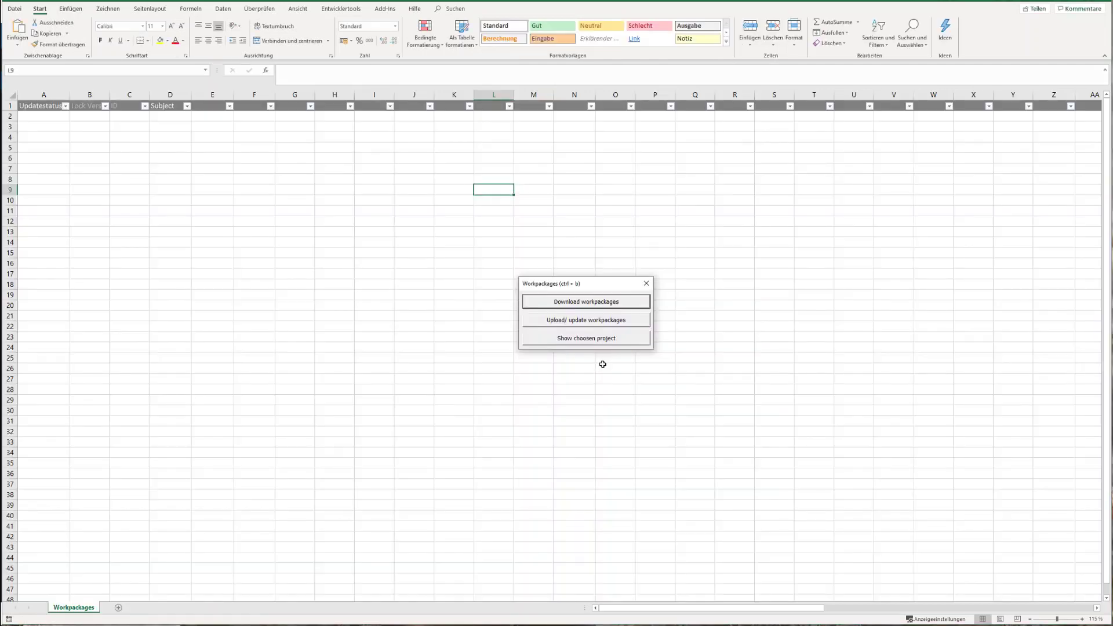
Review the Updatestatus, Lock Version, ID and Subject headers in cells A1 to D1
click(200, 211)
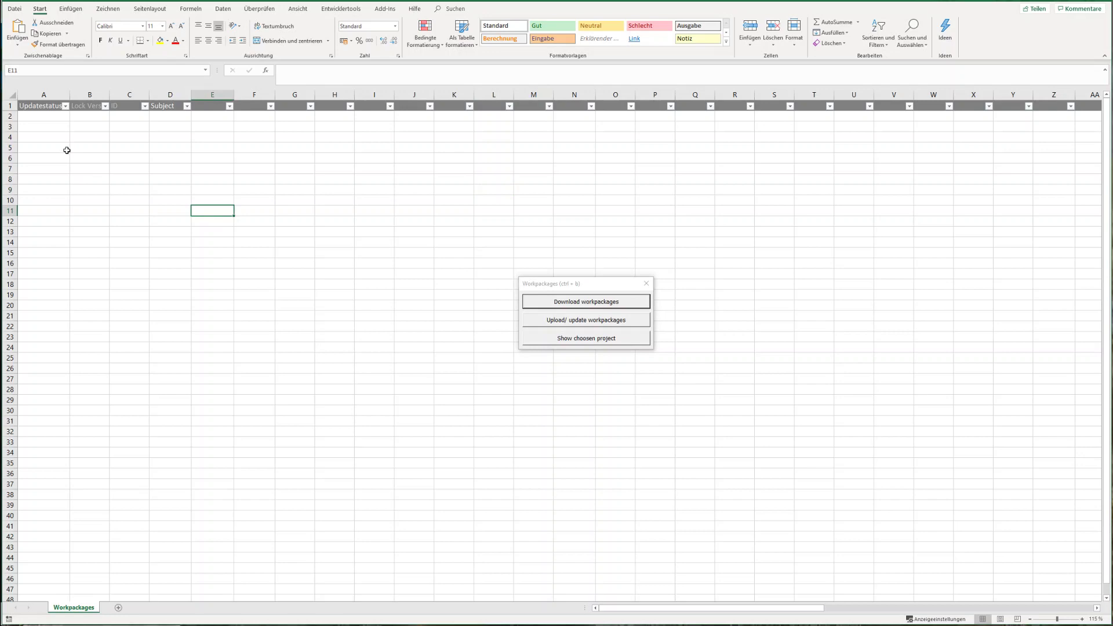
drag(52, 95, 151, 97)
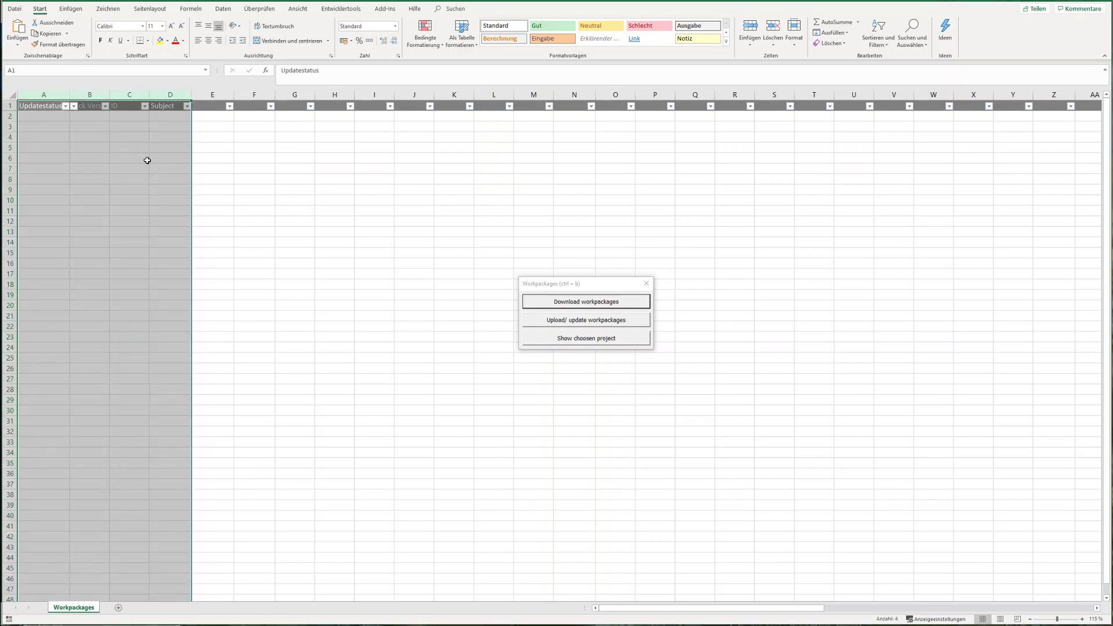
click(161, 137)
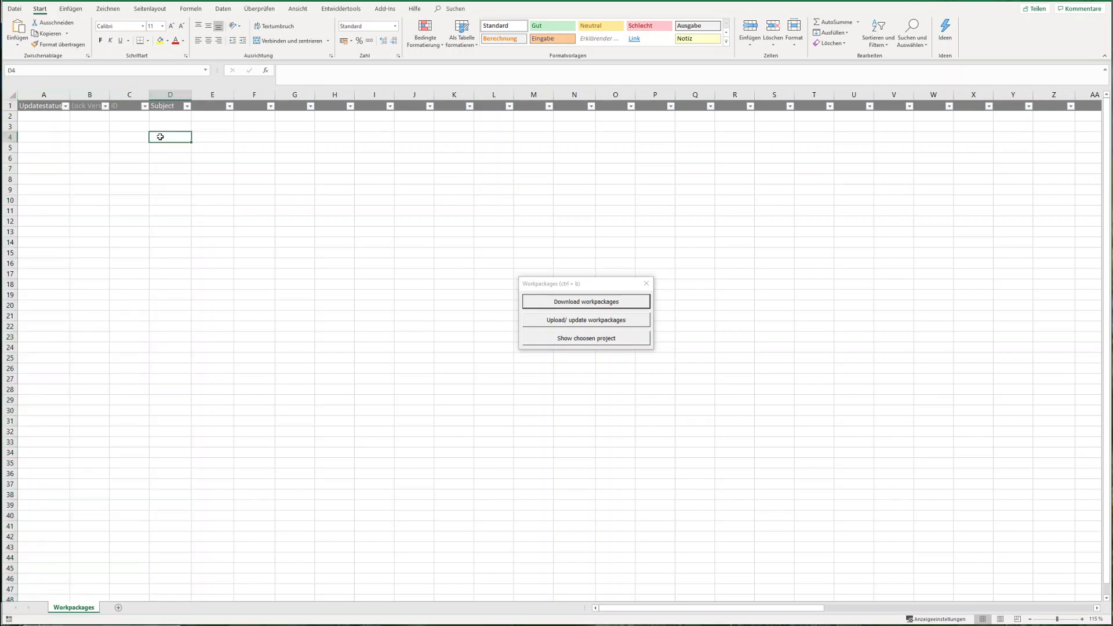
click(37, 107)
click(45, 121)
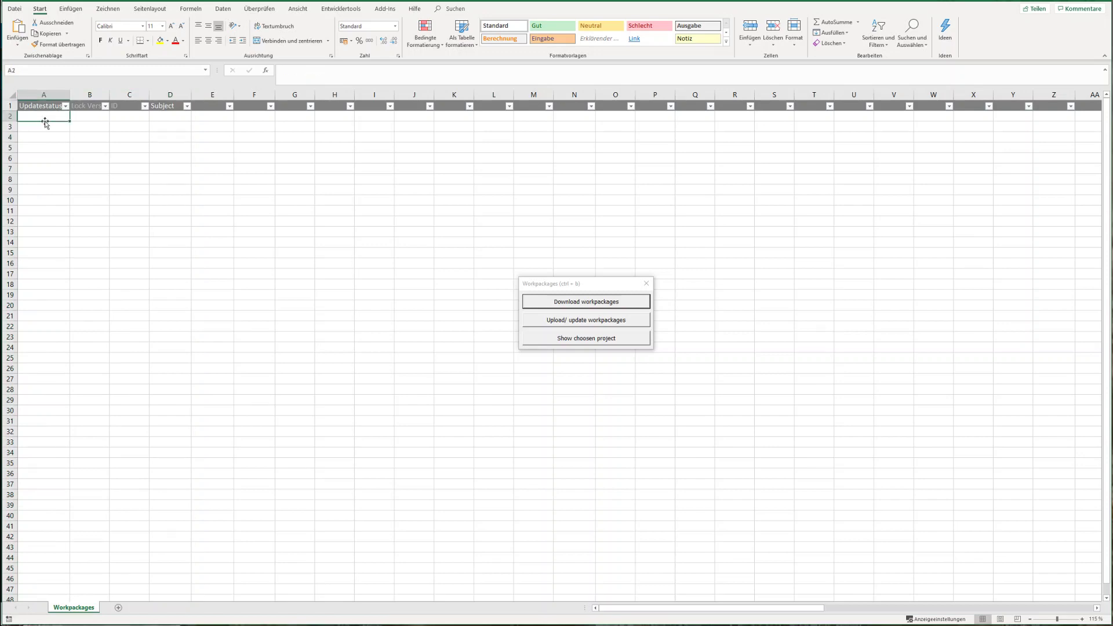
click(95, 108)
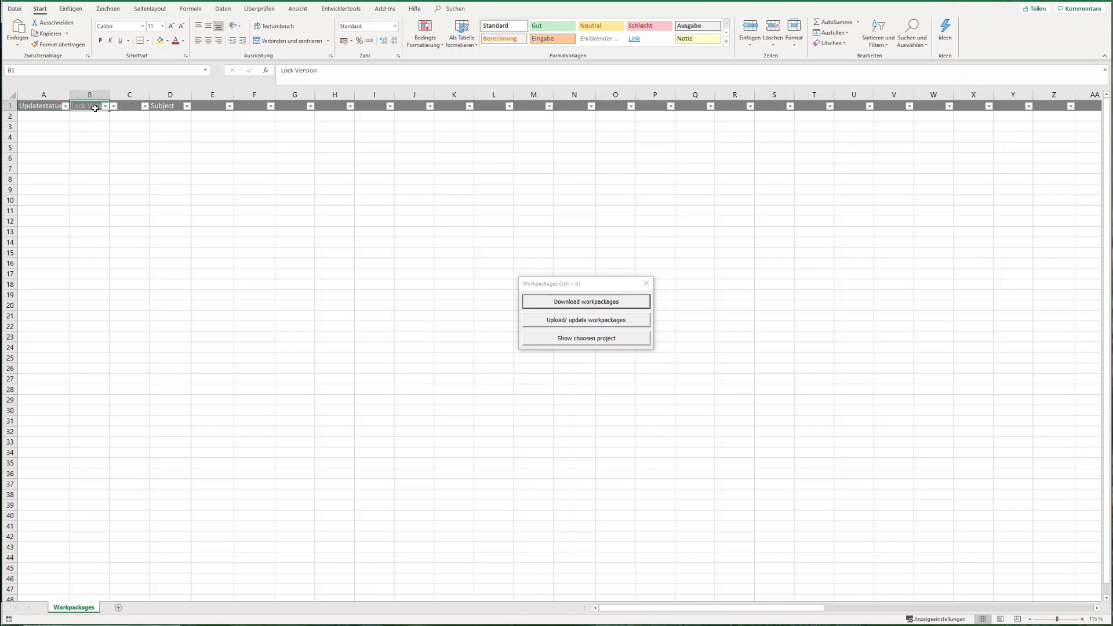
click(129, 106)
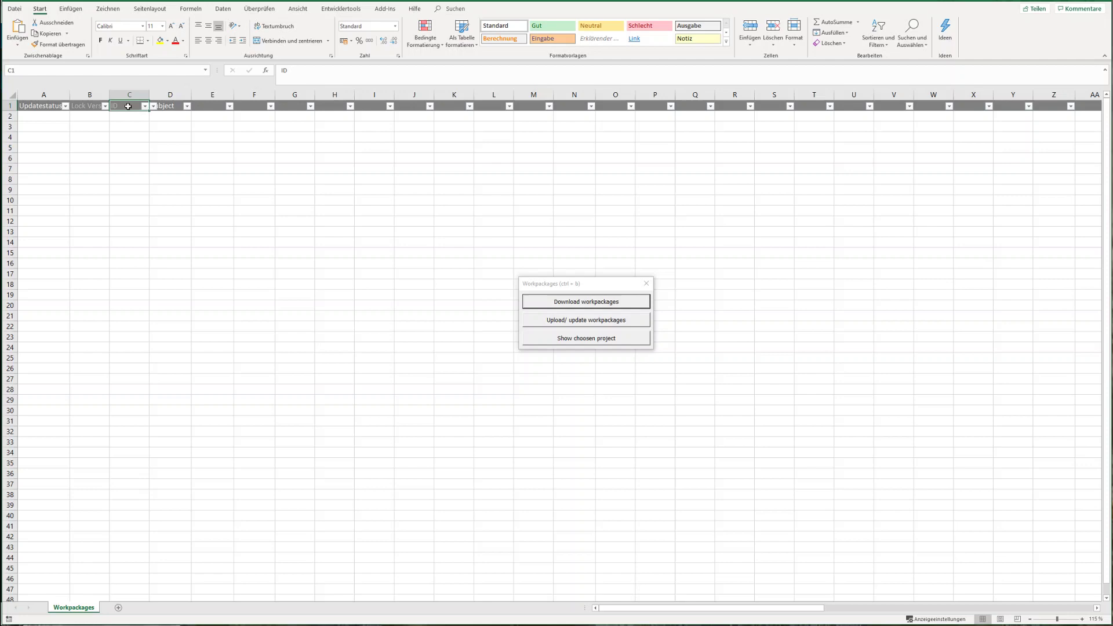
click(168, 104)
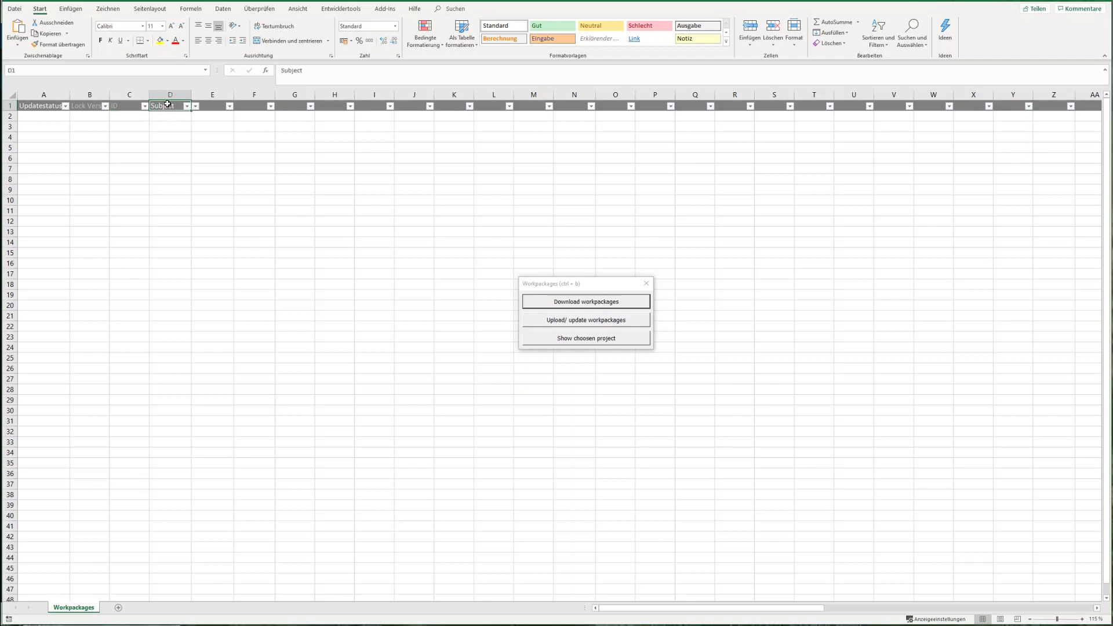
click(211, 157)
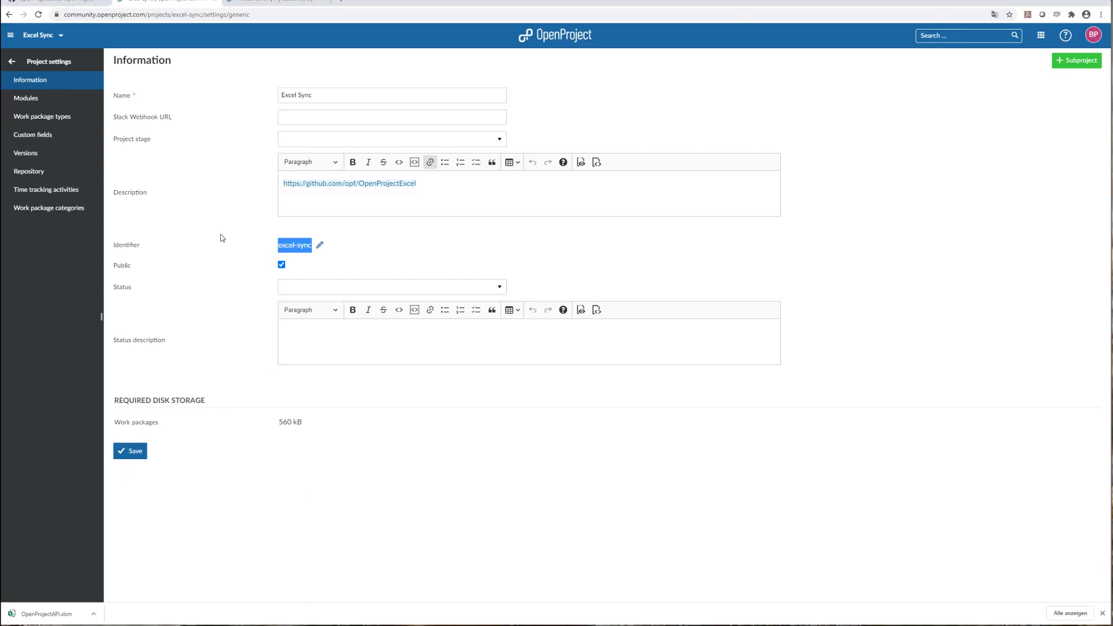
Open the Excel Sync project's work packages list to see its open items
click(12, 61)
click(48, 115)
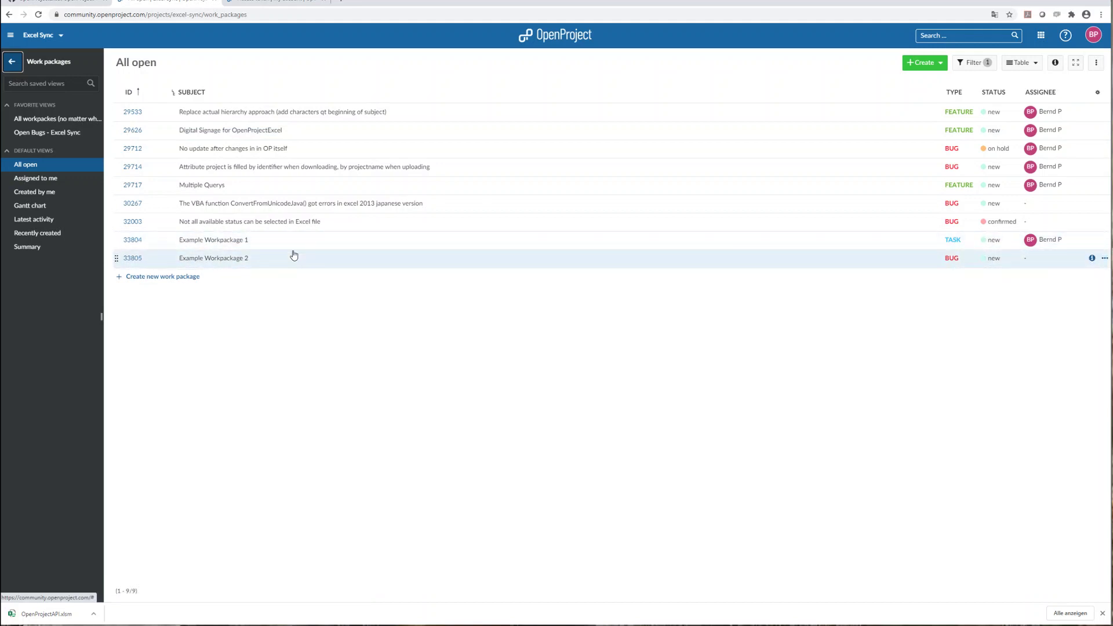
key(alt+Tab)
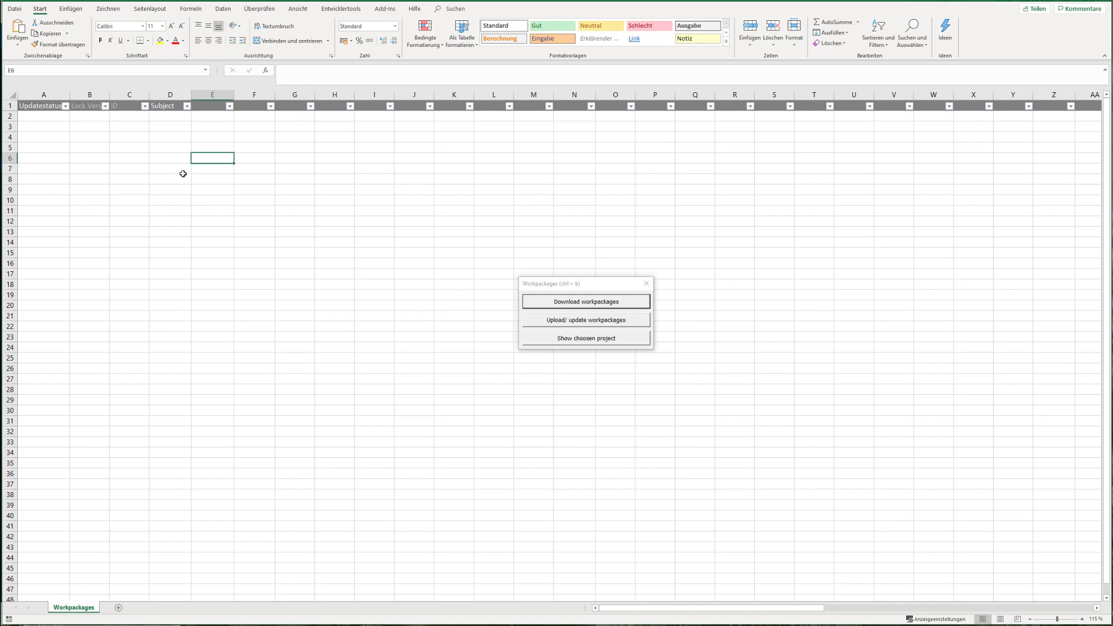
Download the nine work packages into the sheet and widen Subject column D
click(541, 303)
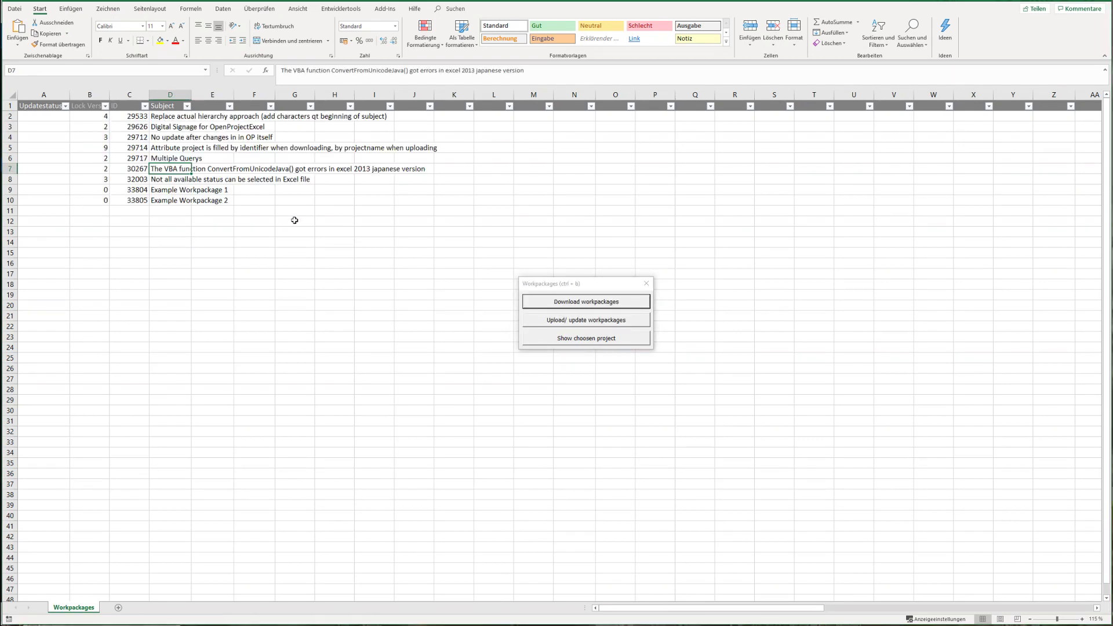
drag(168, 117, 171, 200)
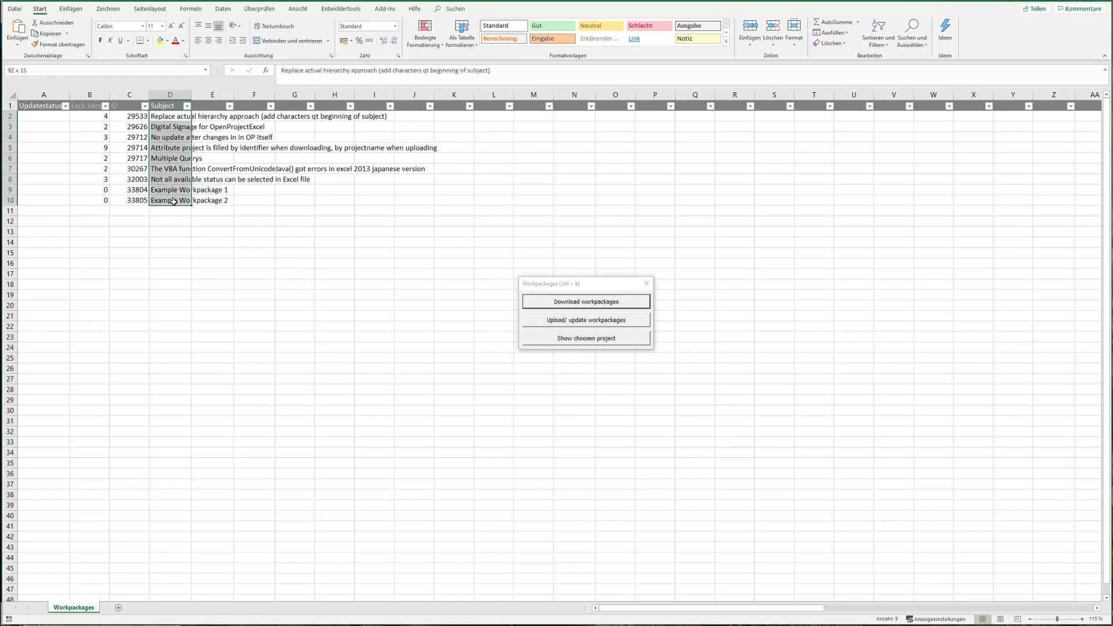
click(192, 287)
drag(192, 96, 429, 100)
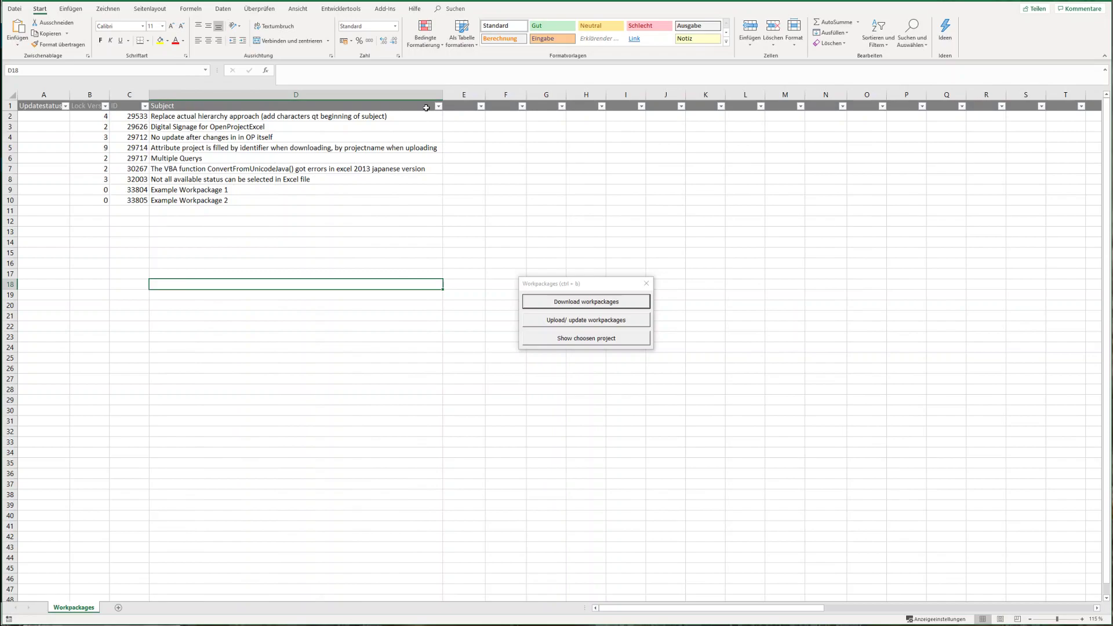
click(269, 623)
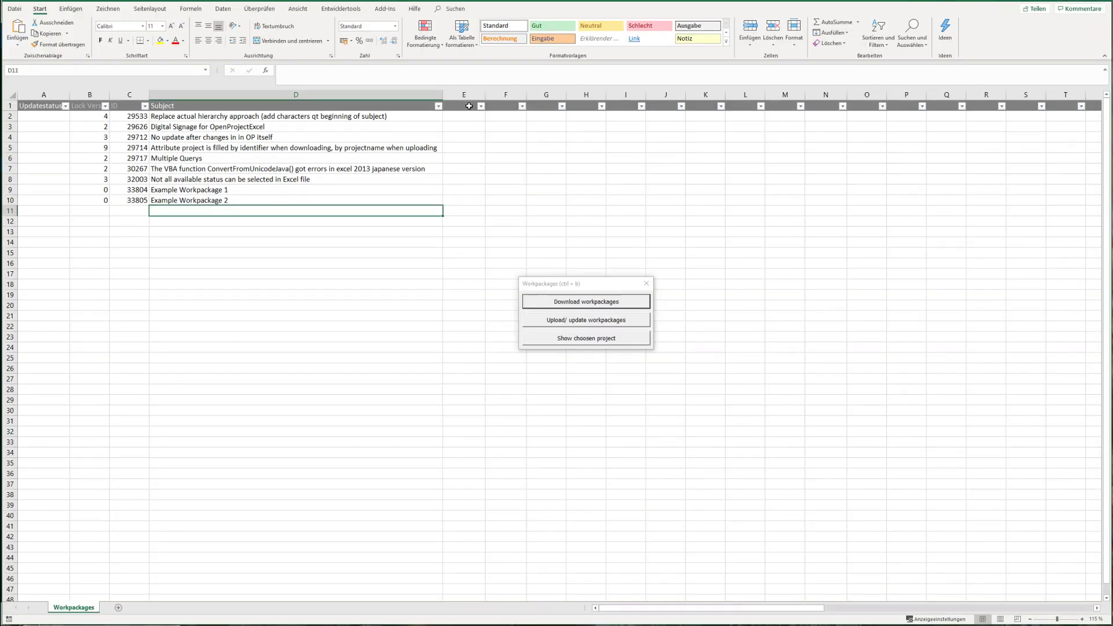
click(469, 107)
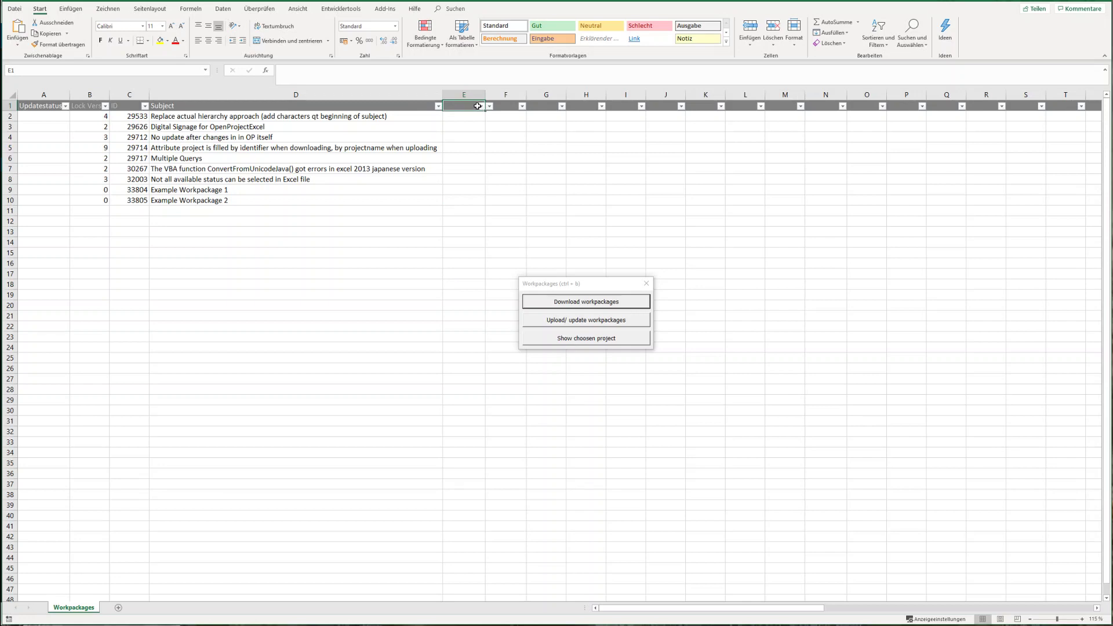
Delete the contents of rows 2 to 10 holding the downloaded work packages
drag(14, 116, 27, 201)
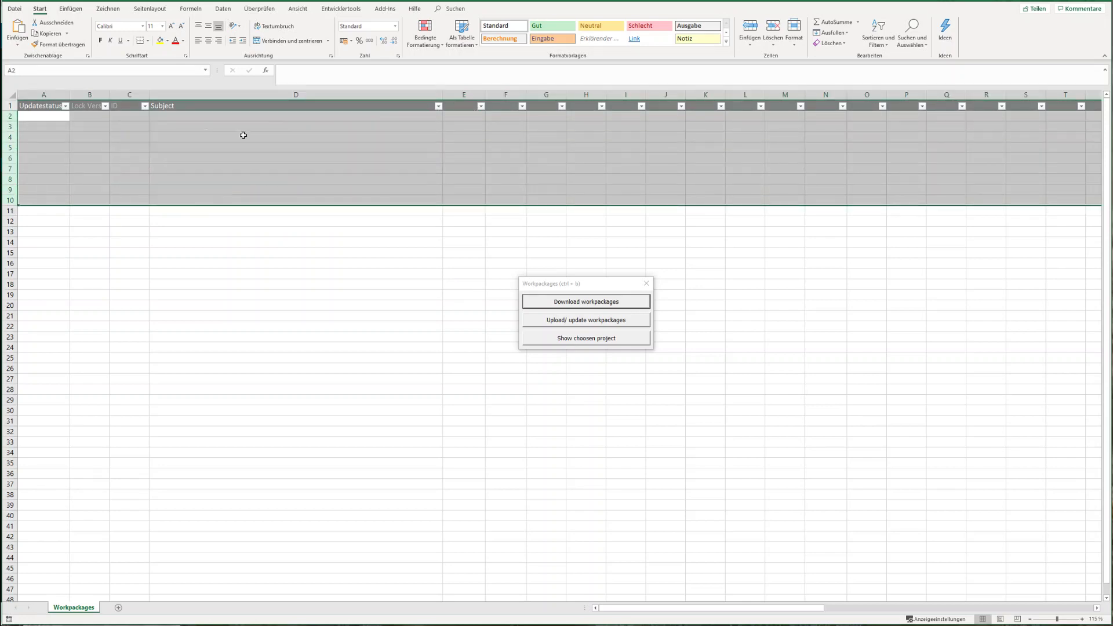
key(Delete)
click(205, 134)
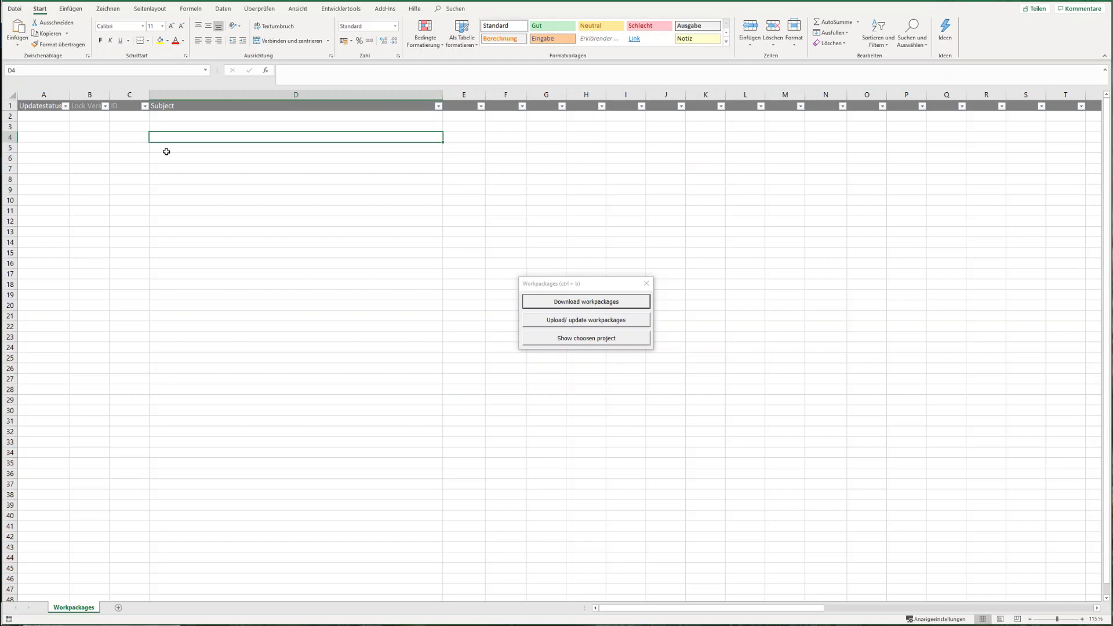
click(251, 118)
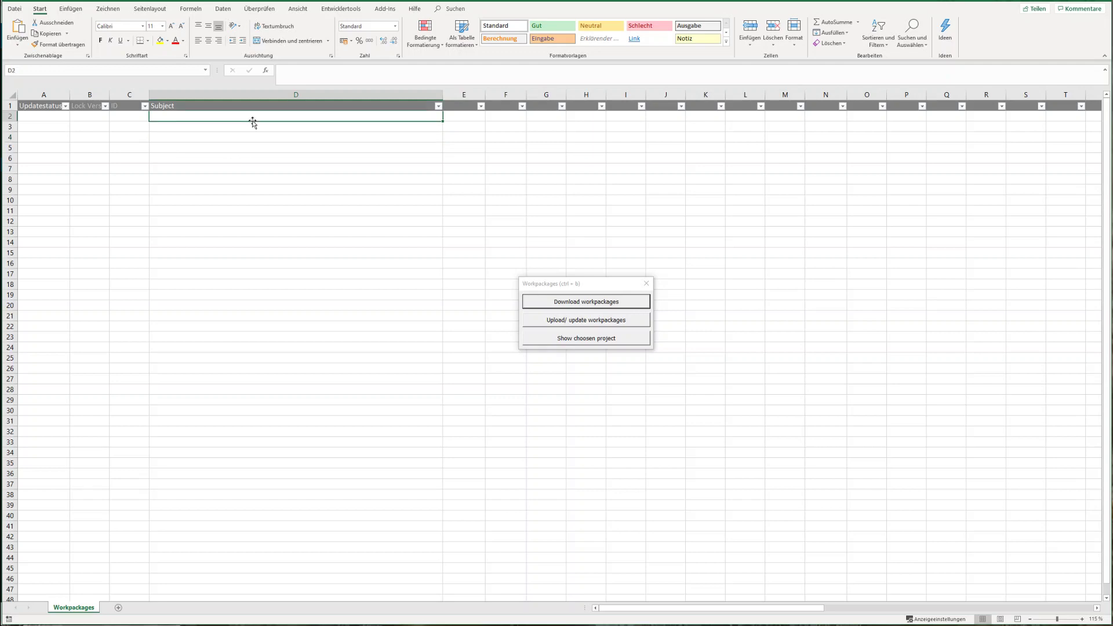
Set header E1 to Type and F1 to Assignee from the field dropdowns
click(459, 108)
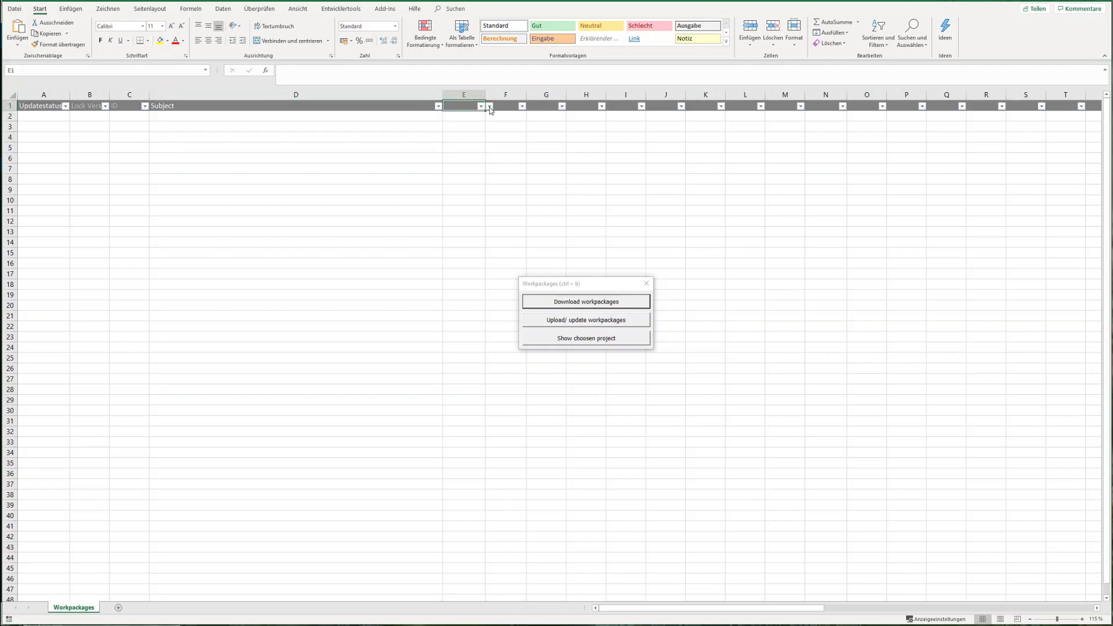
click(490, 107)
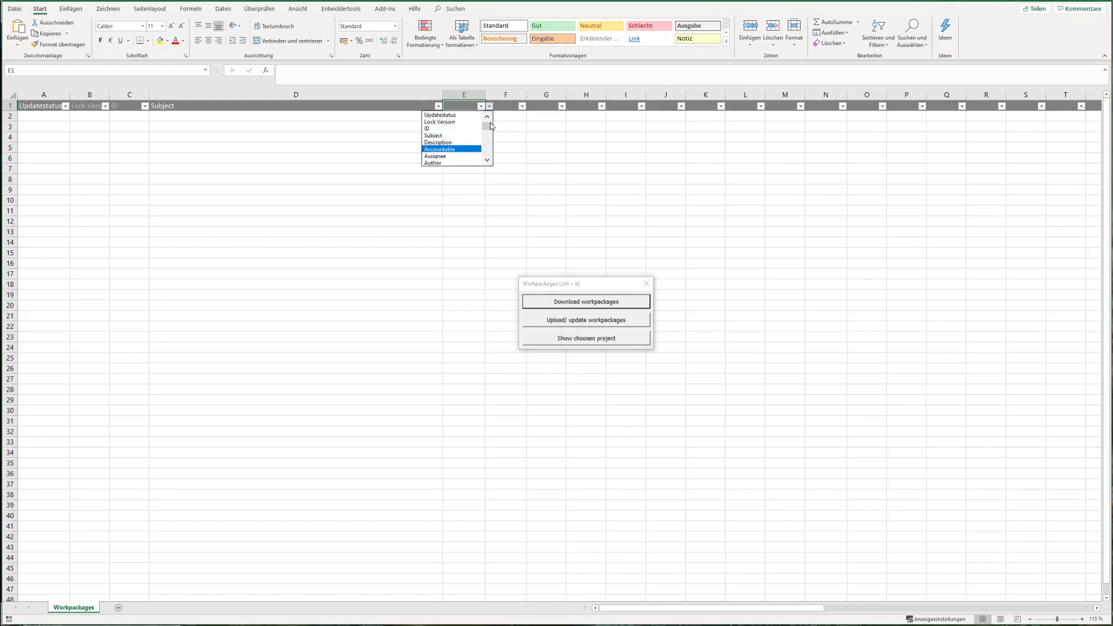
drag(489, 126, 487, 149)
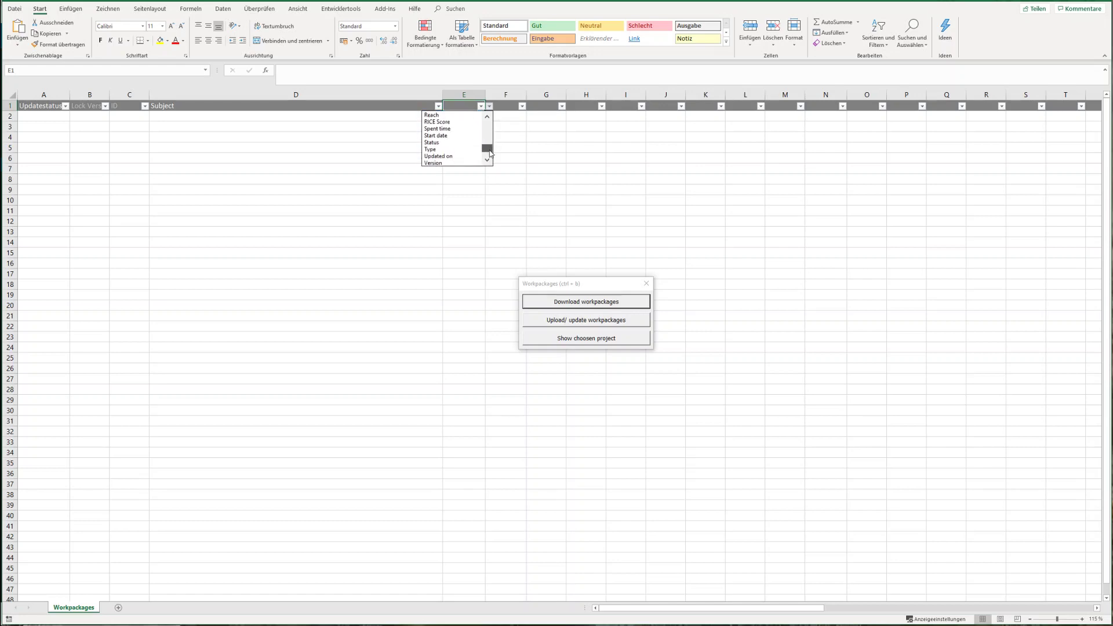
click(458, 142)
click(516, 108)
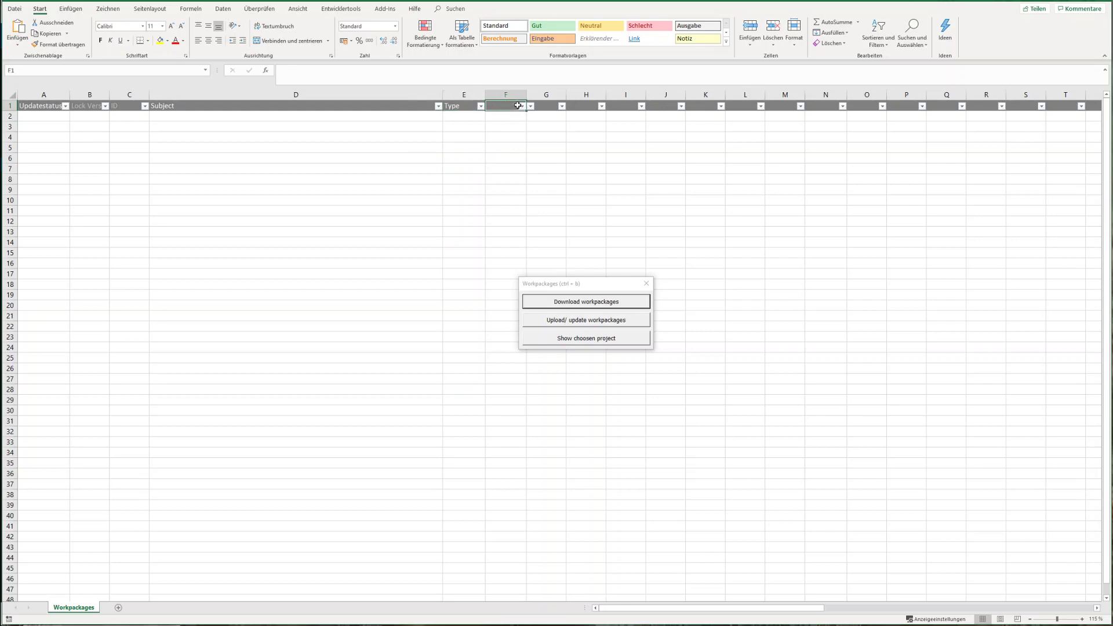
click(531, 107)
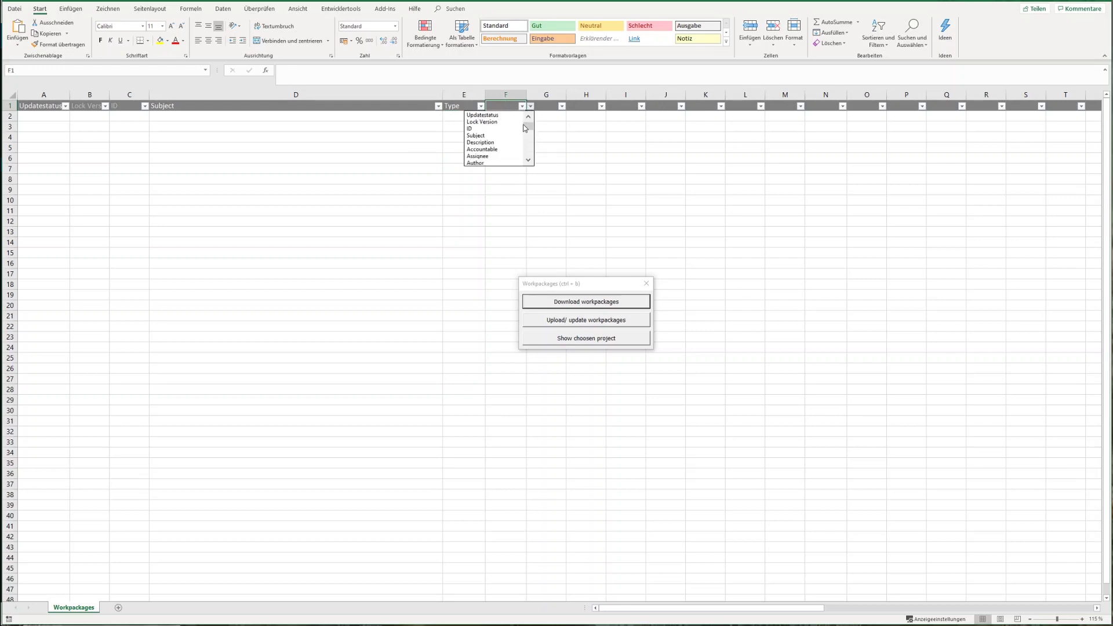
click(504, 156)
click(356, 149)
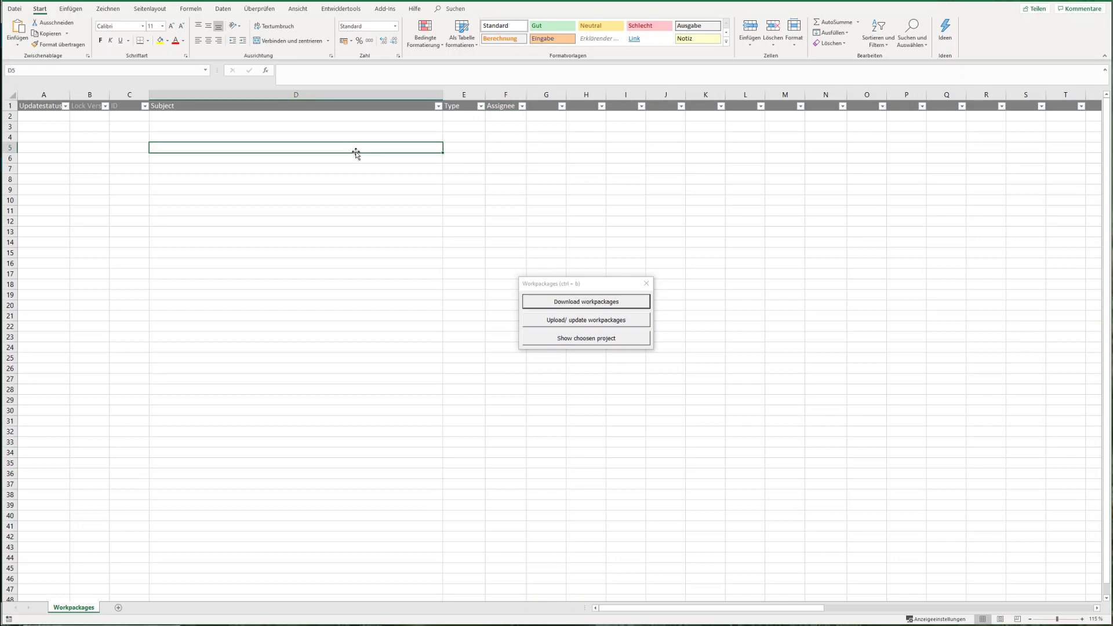
Download the nine work packages again and review the Subject, Type and Assignee values
click(555, 302)
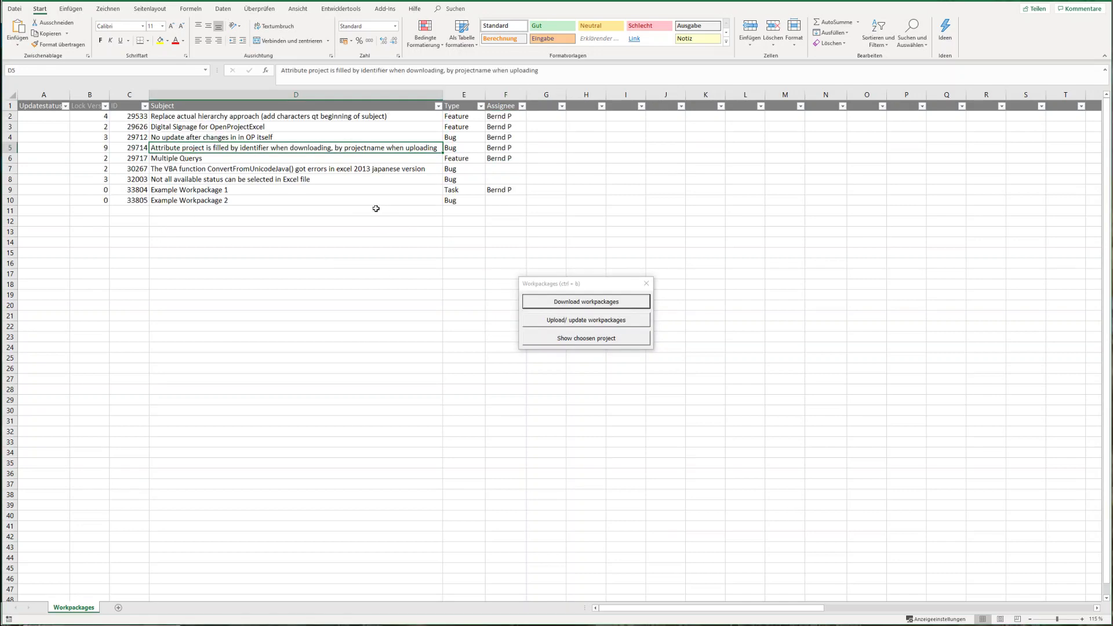
drag(198, 117, 290, 201)
drag(451, 118, 496, 201)
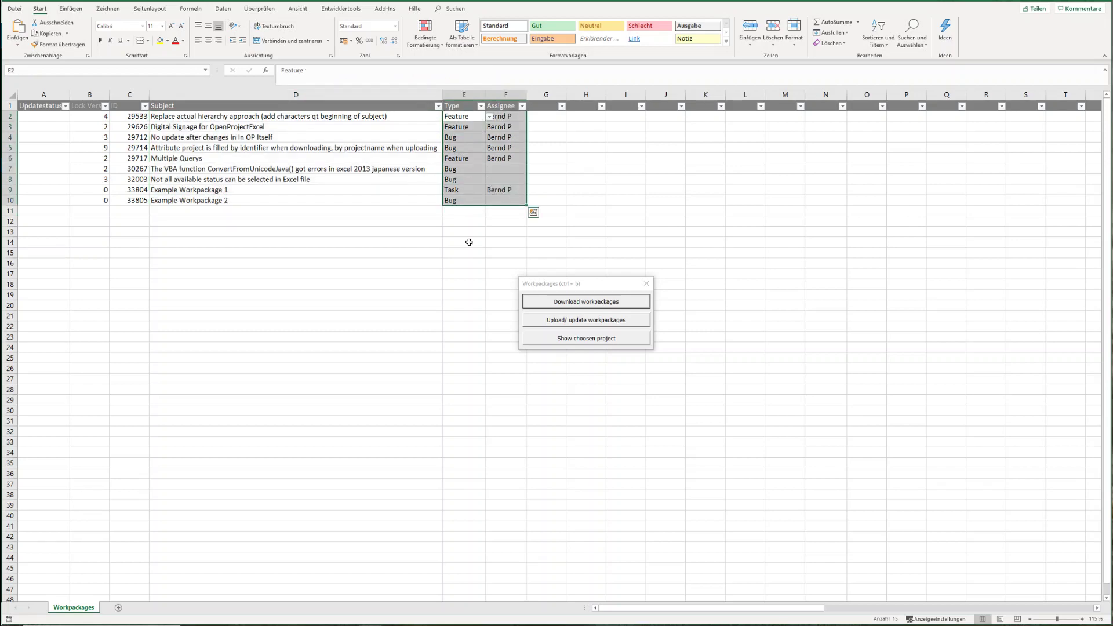
click(331, 213)
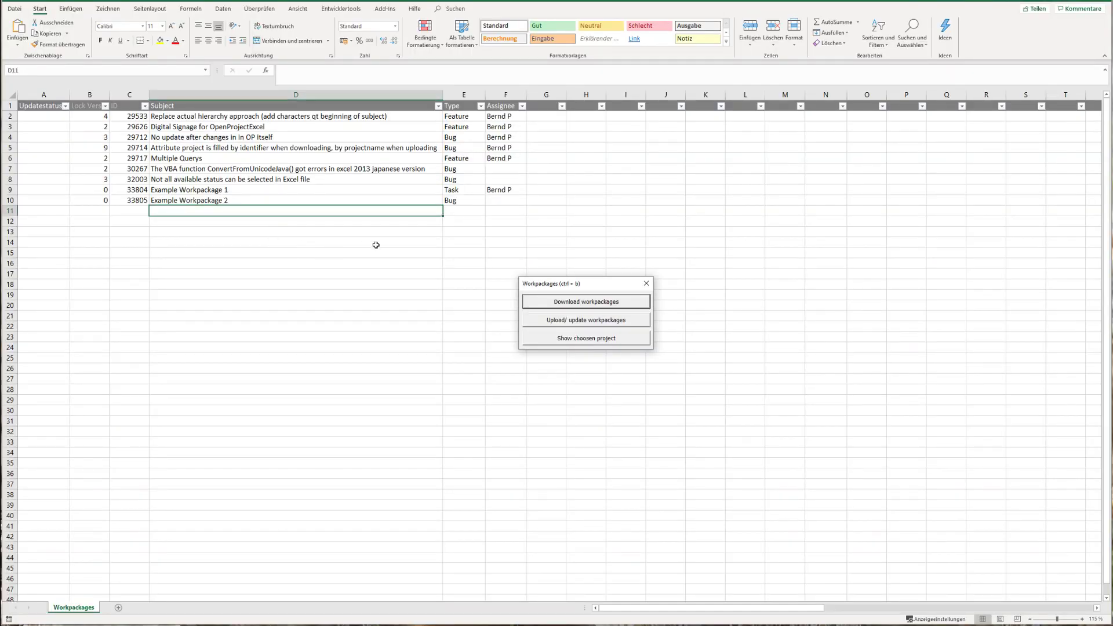
Clear the old work packages from rows 2 to 10
click(208, 190)
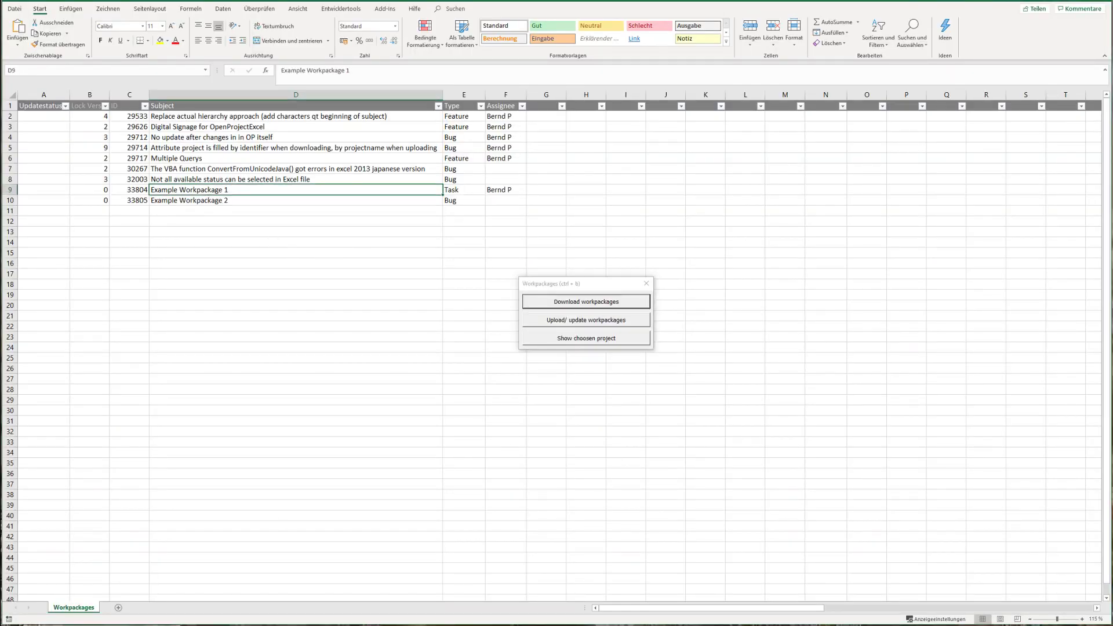
drag(10, 116, 22, 198)
key(Delete)
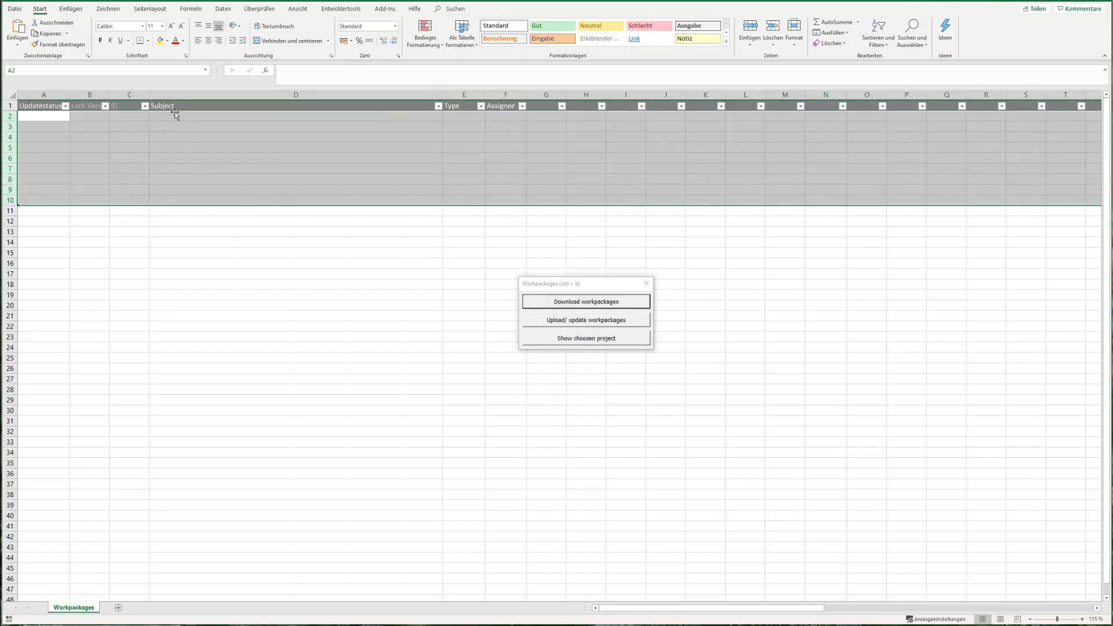
Enter Example Workpackage 3 in D2 and Example Workpackage 4 in D3
click(177, 119)
text(Example Work)
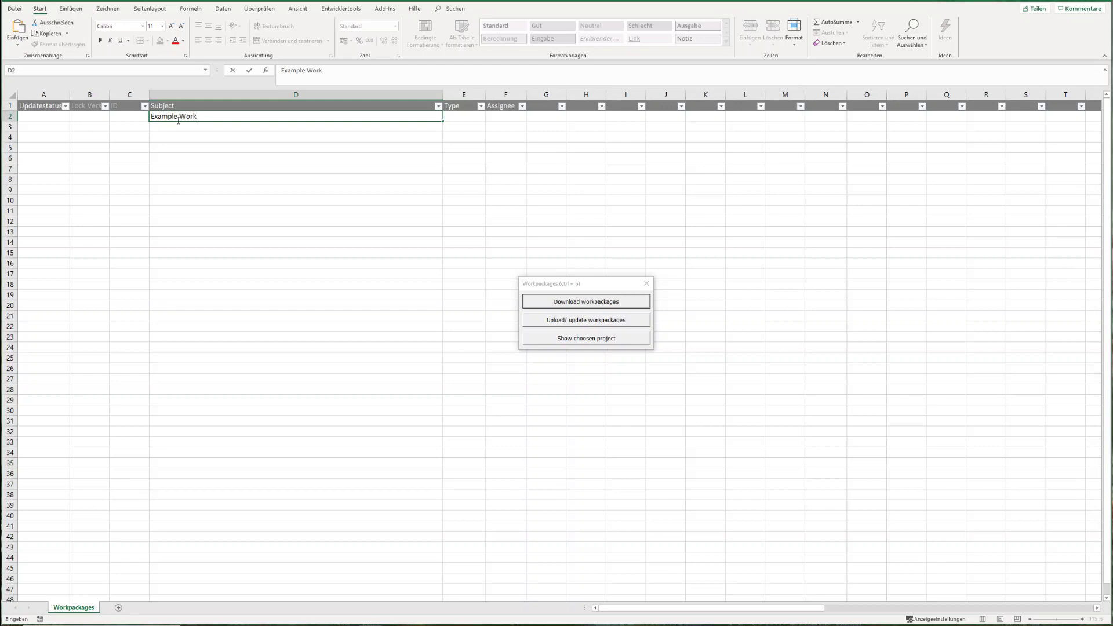
text(package 3)
key(ctrl+Return)
key(ctrl+c)
key(Down)
key(Return)
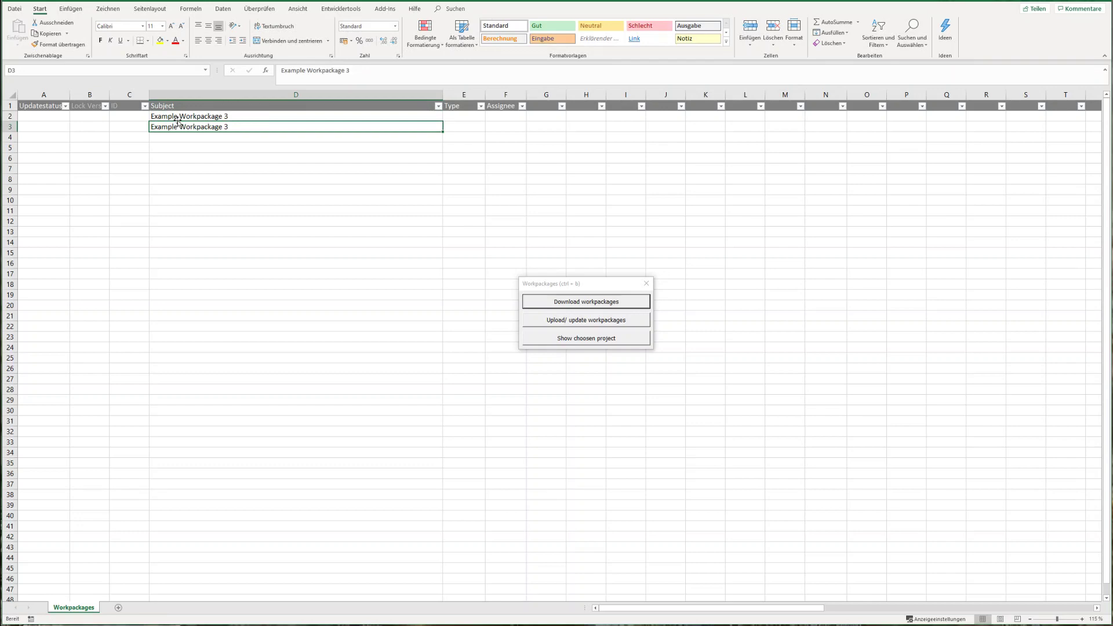
key(F2)
key(BackSpace)
text(4)
key(Return)
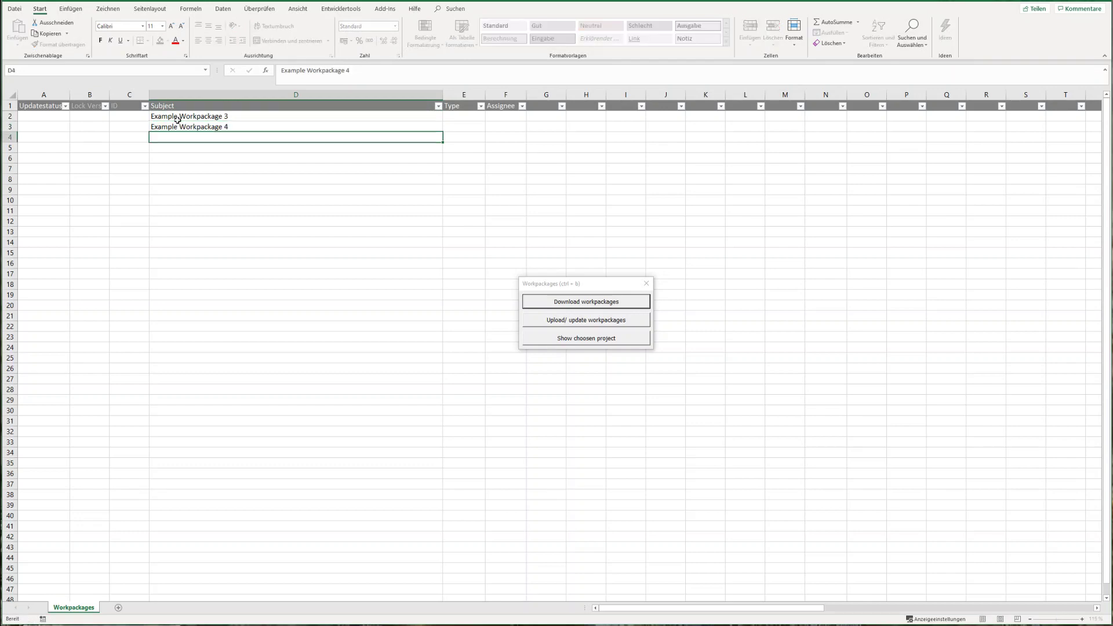
Set the type to Task for Example Workpackage 3 and Bug for Example Workpackage 4
click(455, 114)
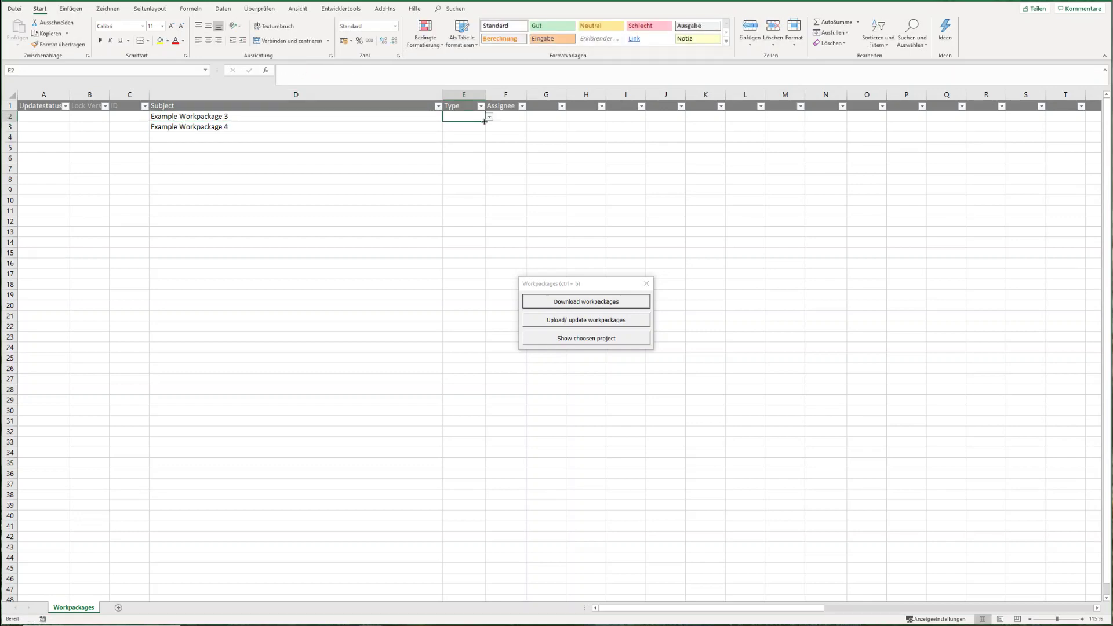
click(491, 116)
click(475, 116)
click(490, 117)
click(465, 126)
click(464, 127)
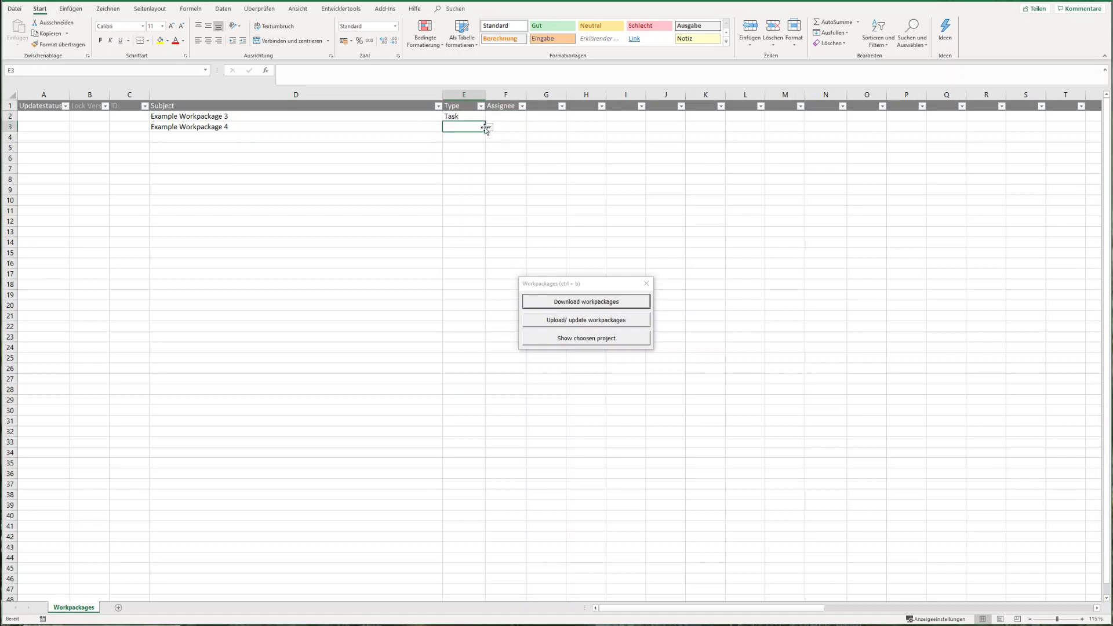
click(490, 127)
click(458, 143)
Assign Example Workpackage 3 to the project member and check the still-empty ID cells
click(516, 118)
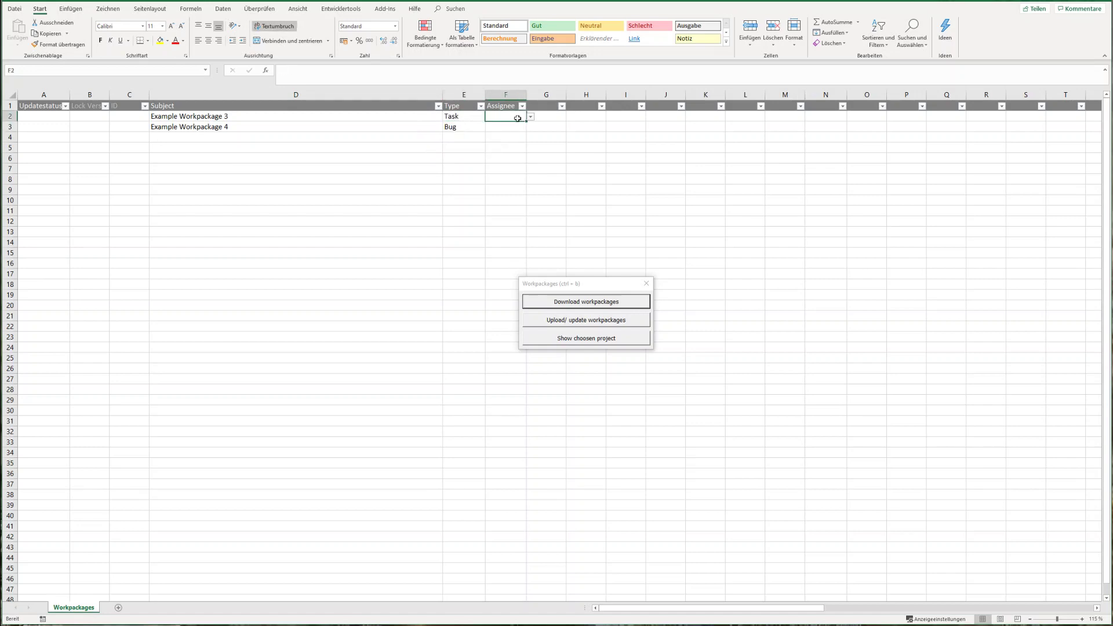
click(530, 117)
click(496, 145)
click(308, 170)
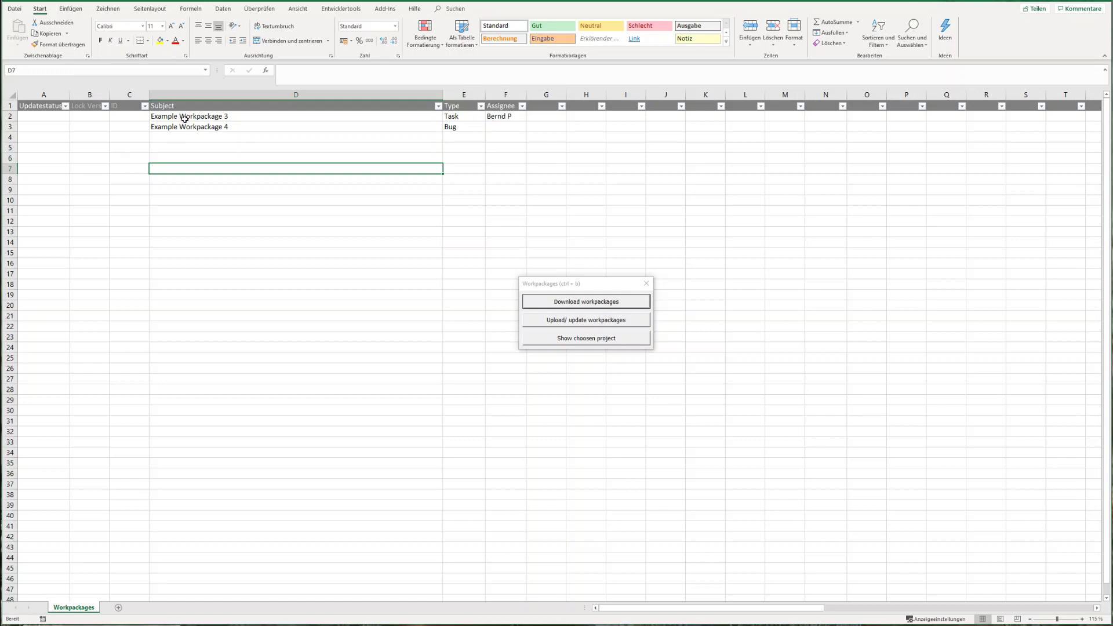
drag(184, 117, 189, 130)
click(178, 155)
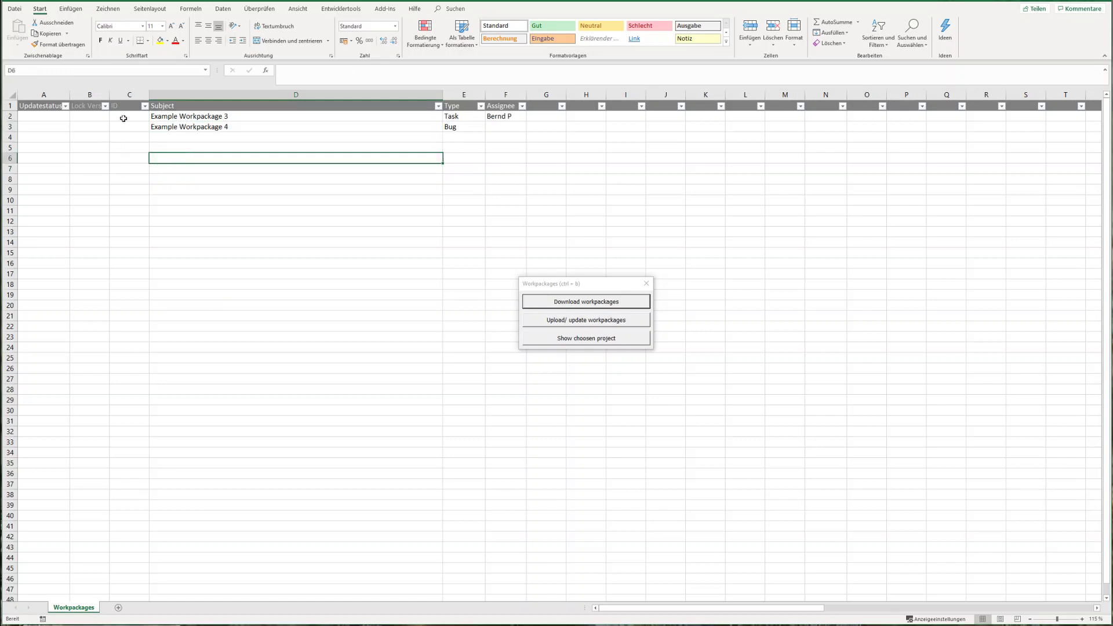
mouse_move(127, 118)
mouse_down()
mouse_move(128, 136)
mouse_move(128, 125)
mouse_up()
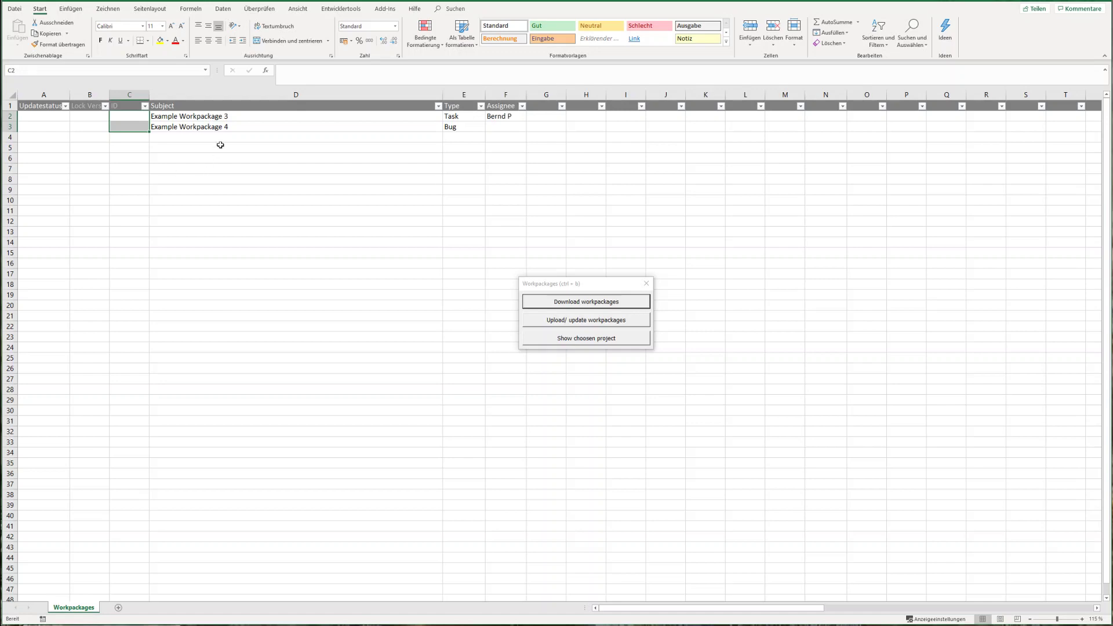
Upload Example Workpackage 3 and 4, which receive IDs 33807 and 33808 with 201 - Created
click(220, 146)
click(553, 322)
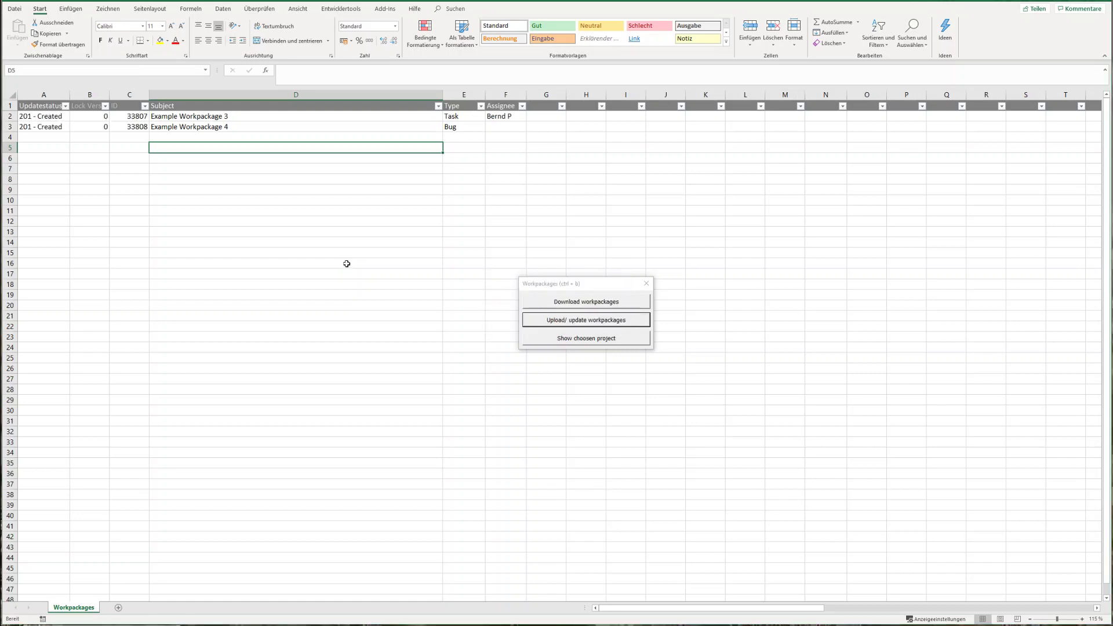
drag(50, 117, 50, 127)
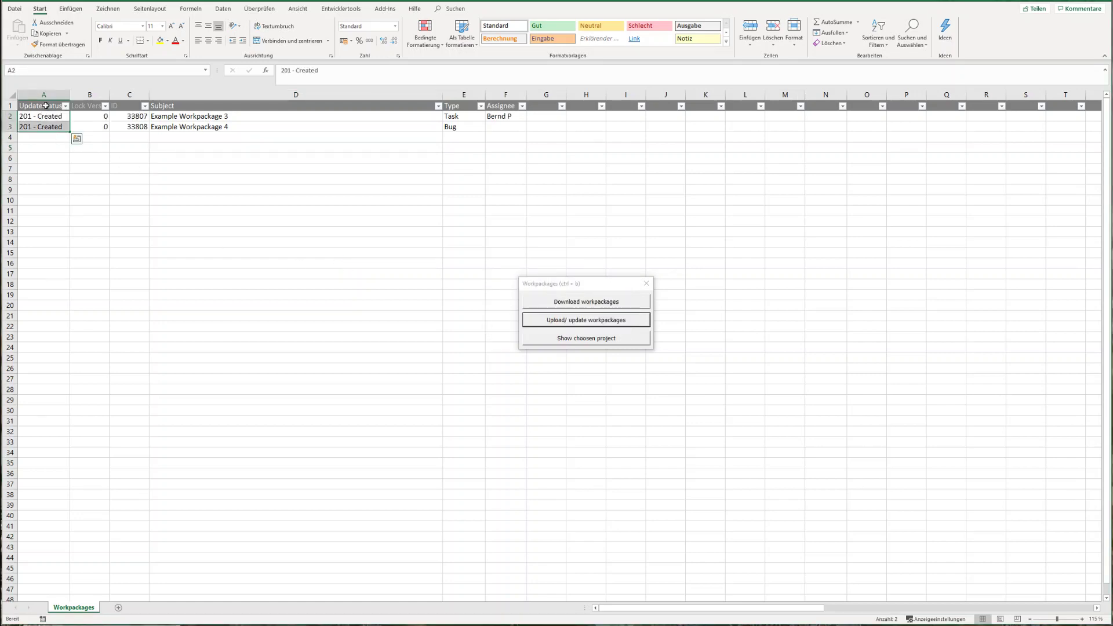
click(126, 122)
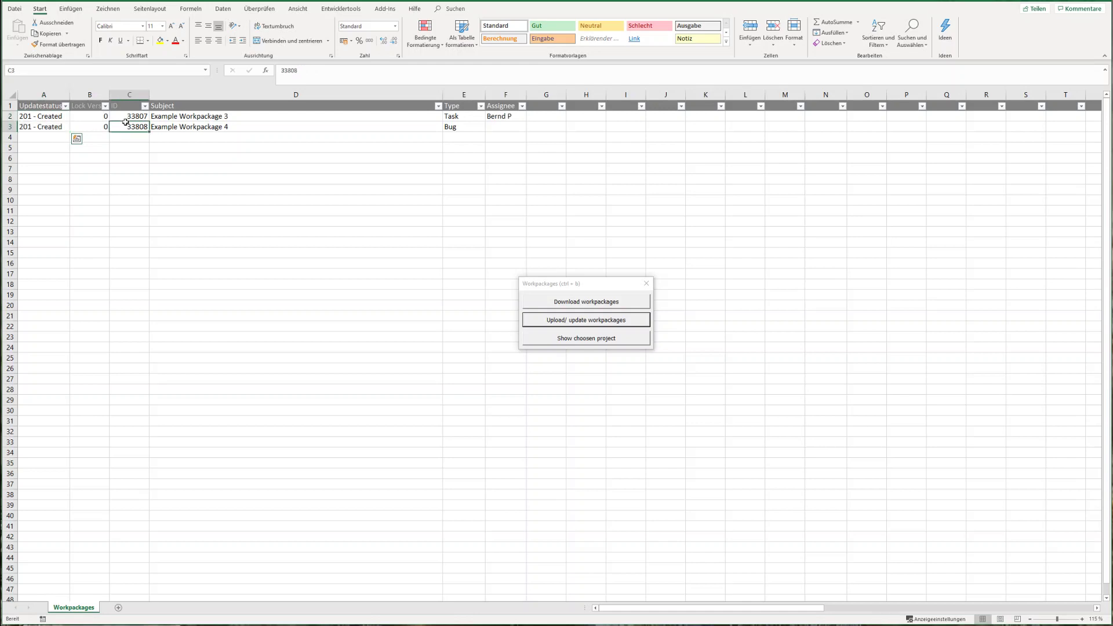
click(125, 118)
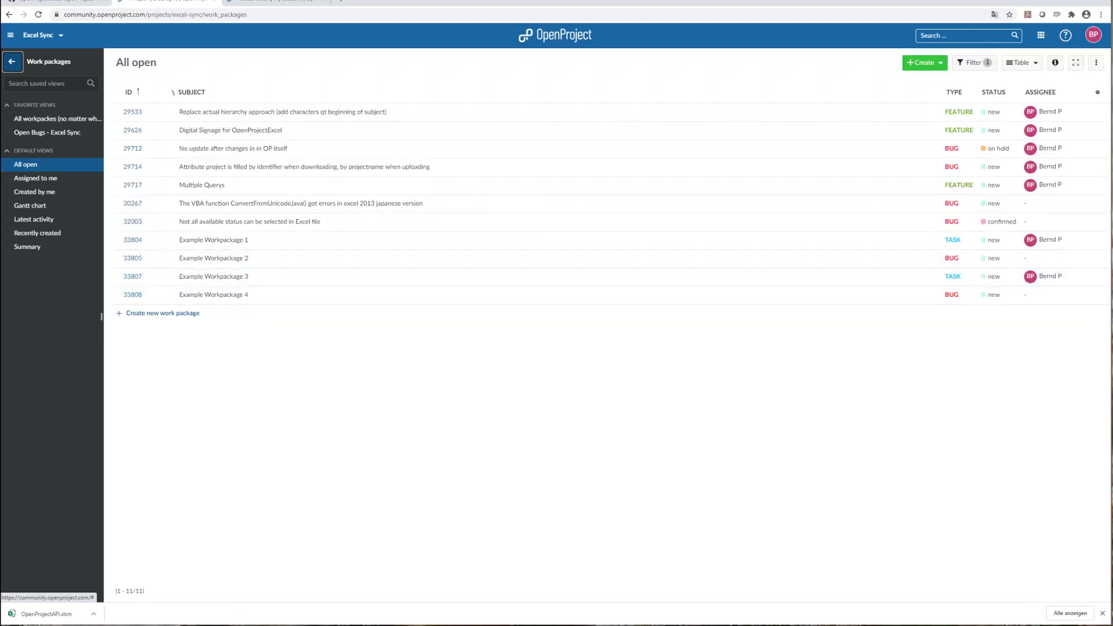
key(alt+Tab)
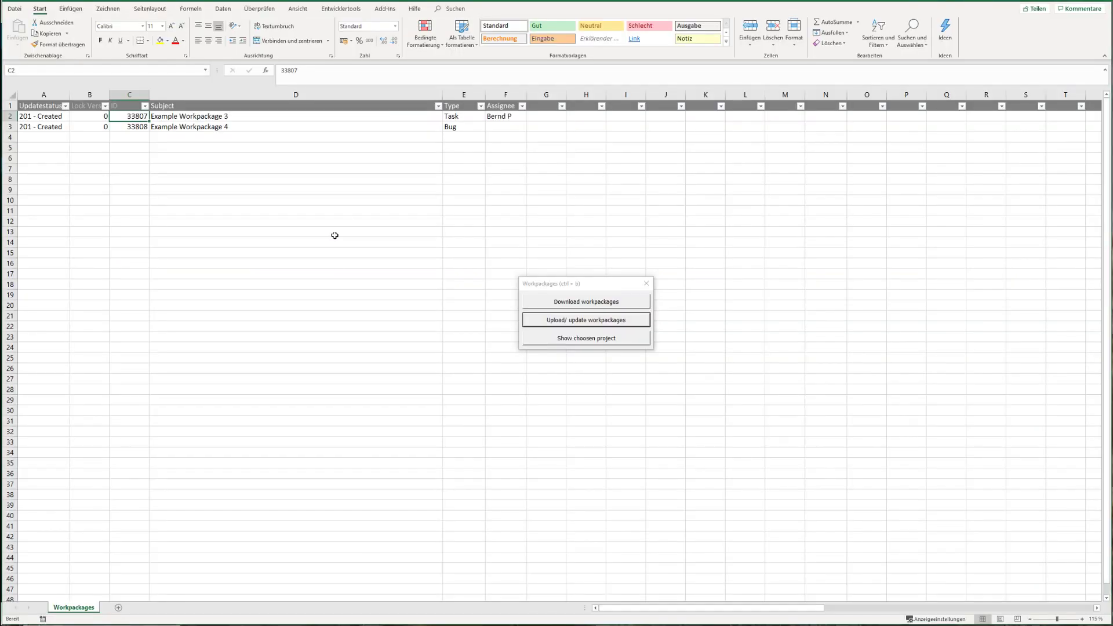
Rename Example Workpackage 3 to 'Example Workpackage 3 (changed topic)' and upload the change
click(309, 174)
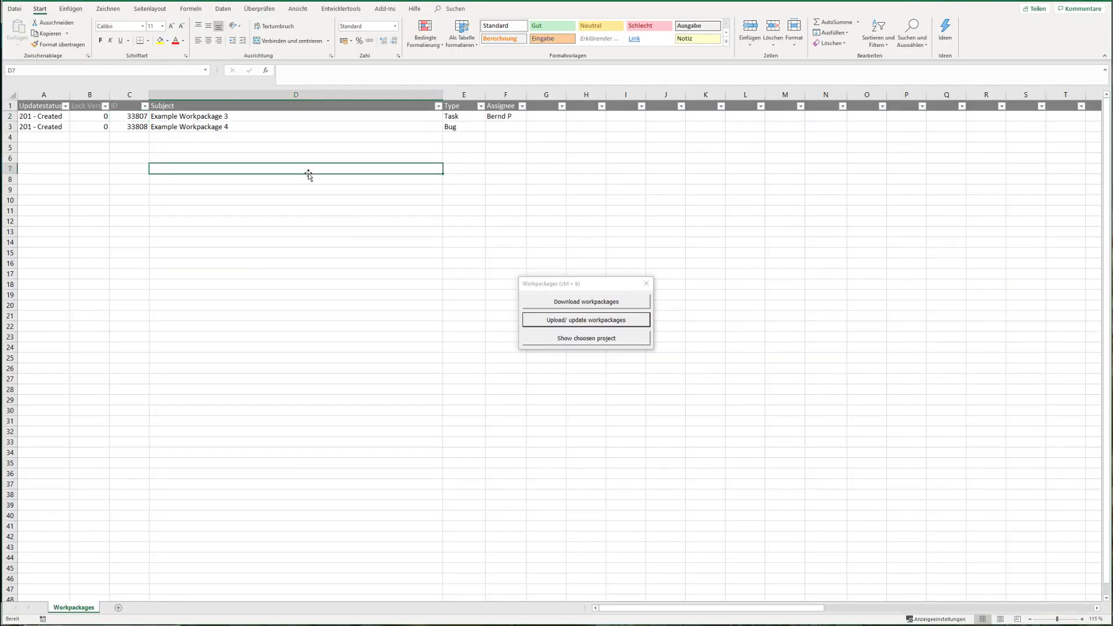
double_click(241, 117)
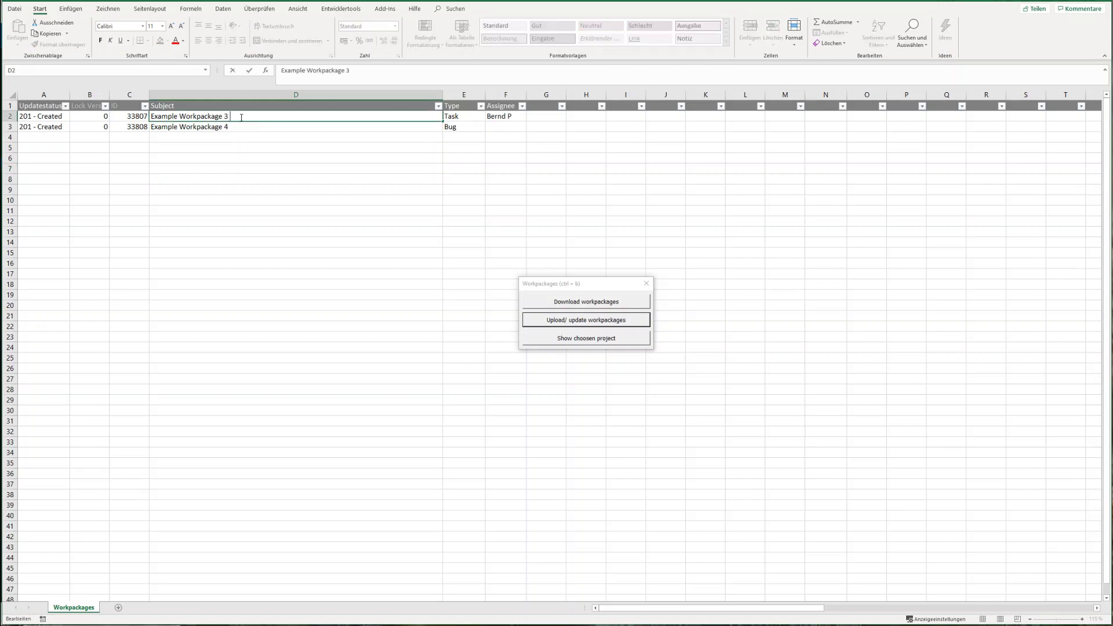
text((changed topic)
click(314, 158)
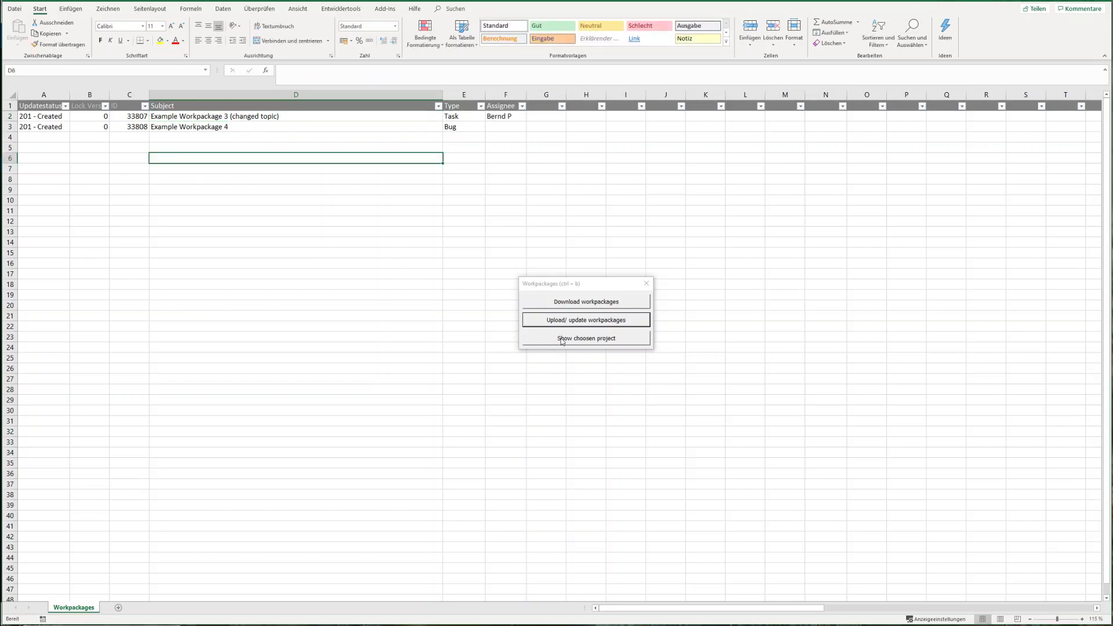
click(570, 322)
Confirm both rows show 200 - OK and reload OpenProject to verify the new subject
drag(10, 116, 12, 124)
click(90, 157)
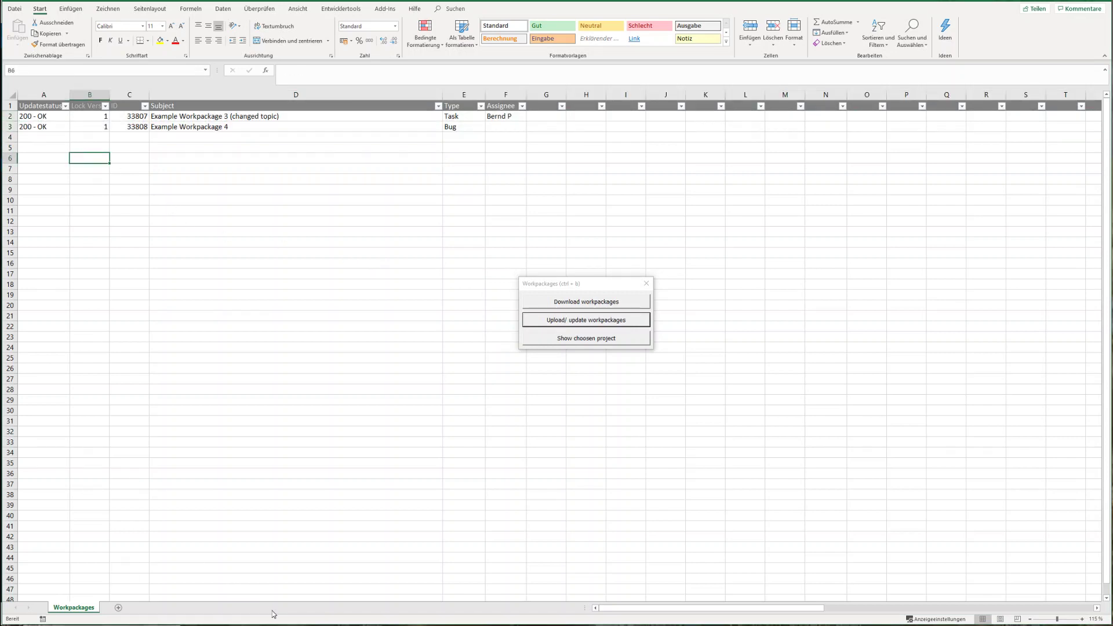
key(F5)
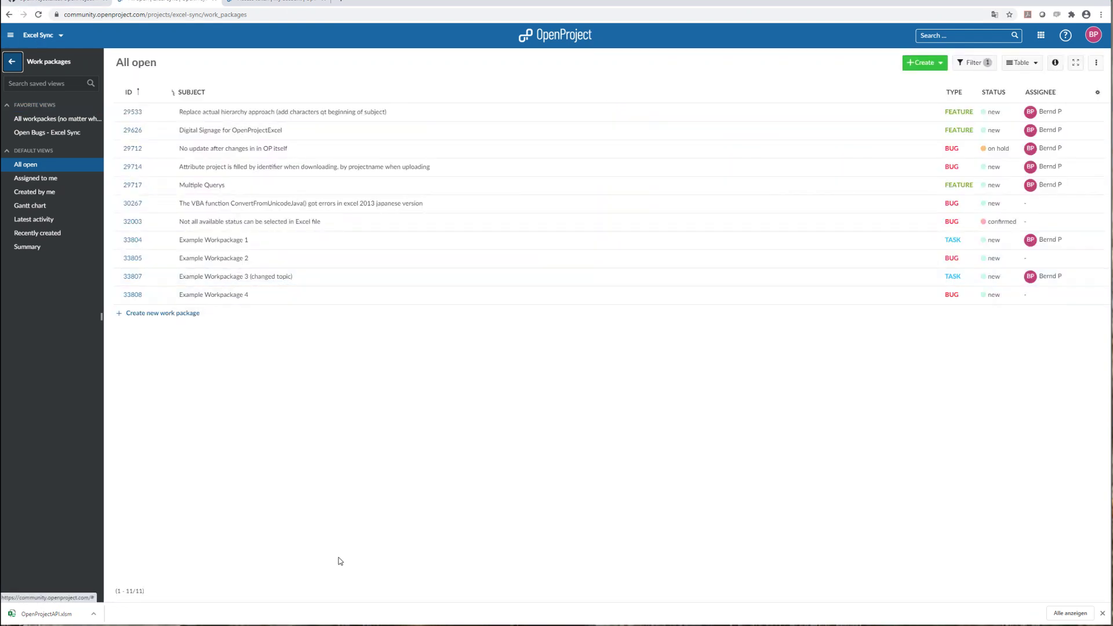
key(alt+Tab)
click(219, 170)
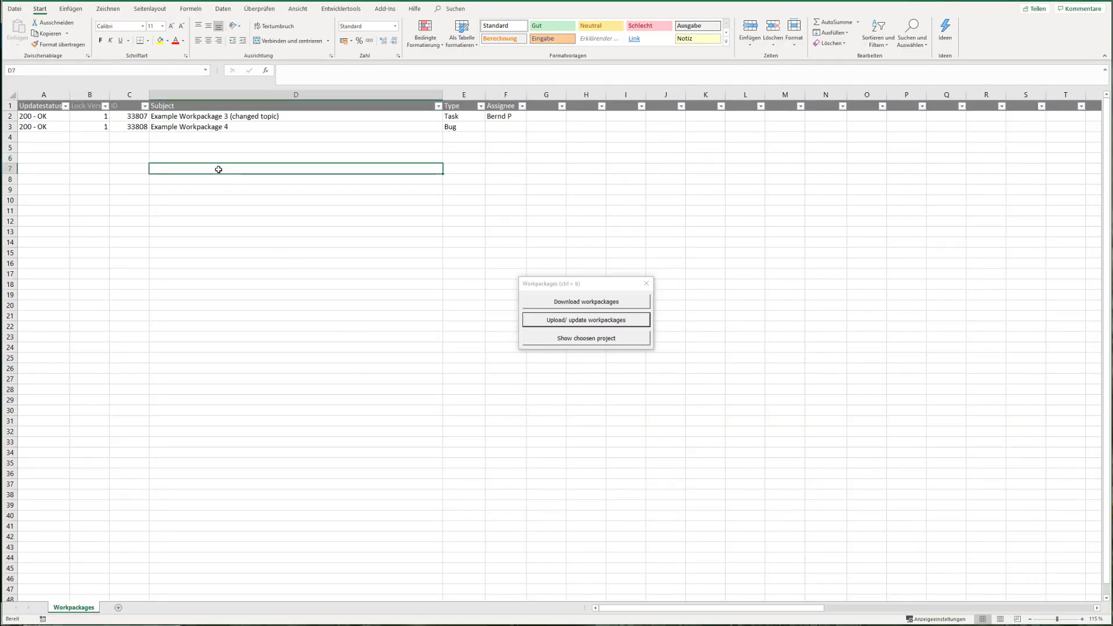
click(242, 190)
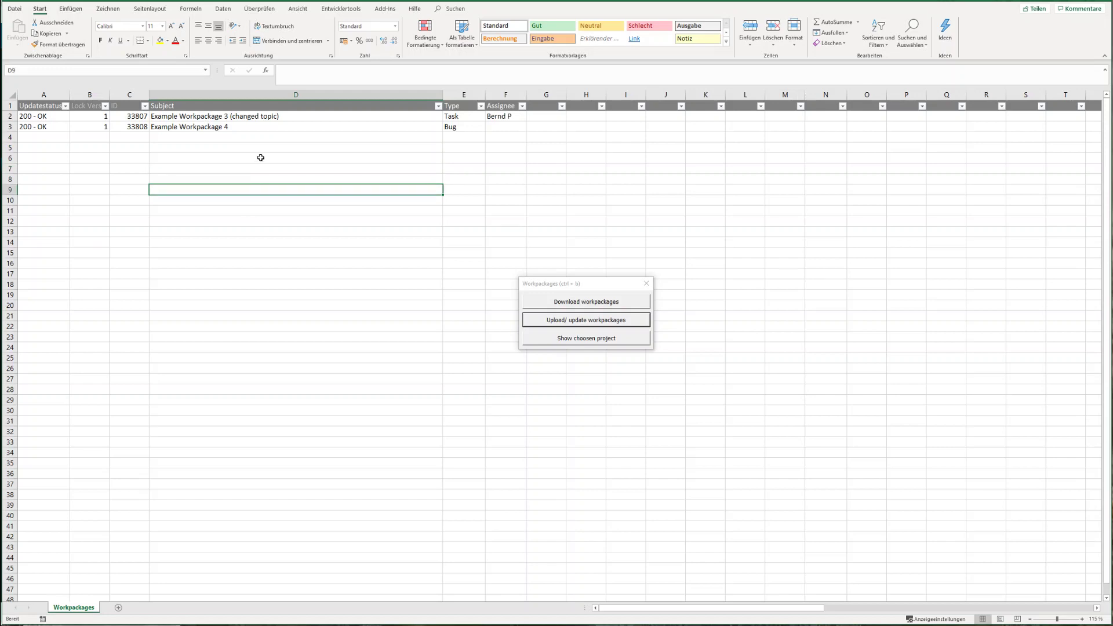